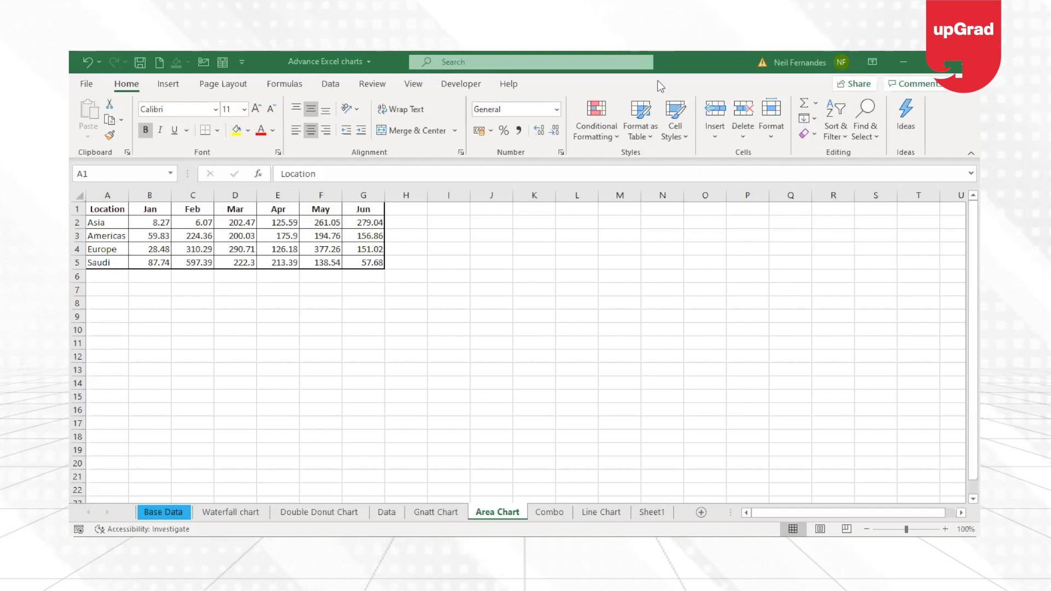
- Examine the locations, month headers and monthly figures in the Area Chart sheet's table, A1:G5
click(109, 211)
key(Down)
key(Down)
key(Down)
key(Down)
key(Up)
key(Up)
key(Up)
key(Up)
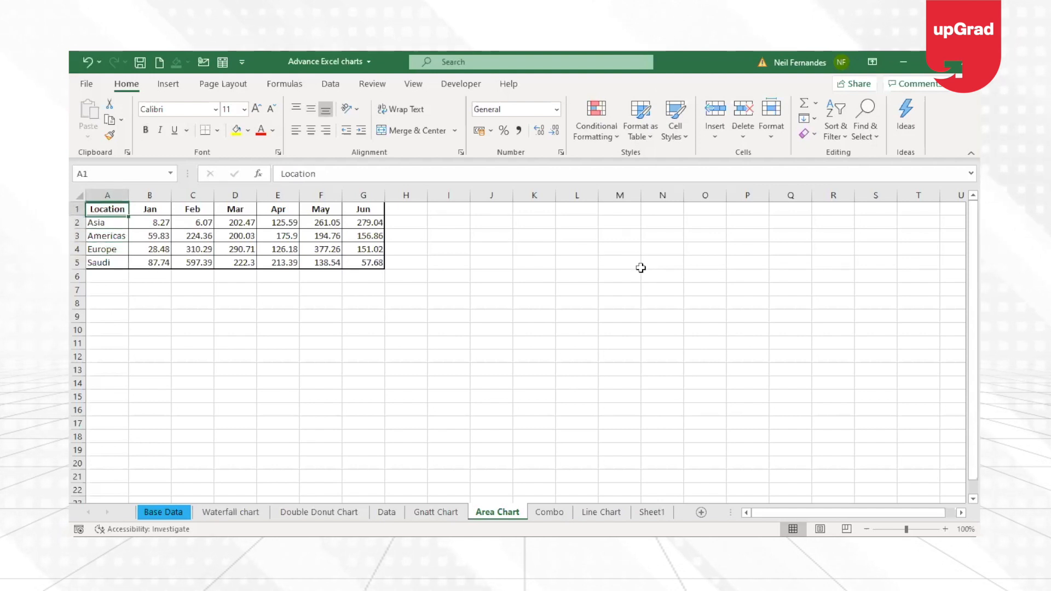
key(Right)
key(Right)
key(Right)
key(Right)
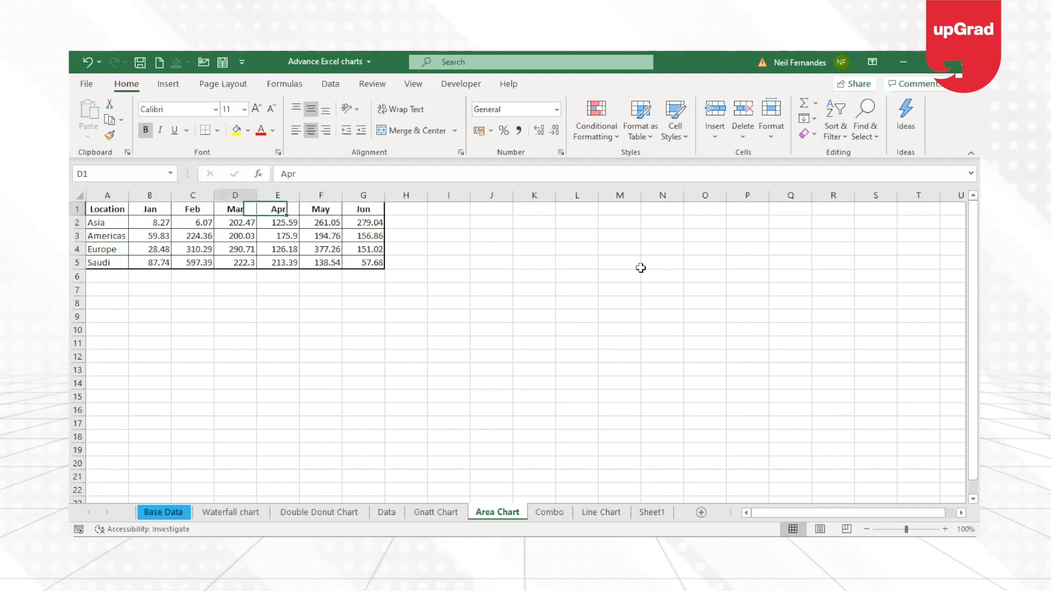
key(Left)
key(Left)
key(Left)
key(Down)
key(Down)
key(Down)
key(Down)
key(Up)
key(Up)
key(Up)
key(Up)
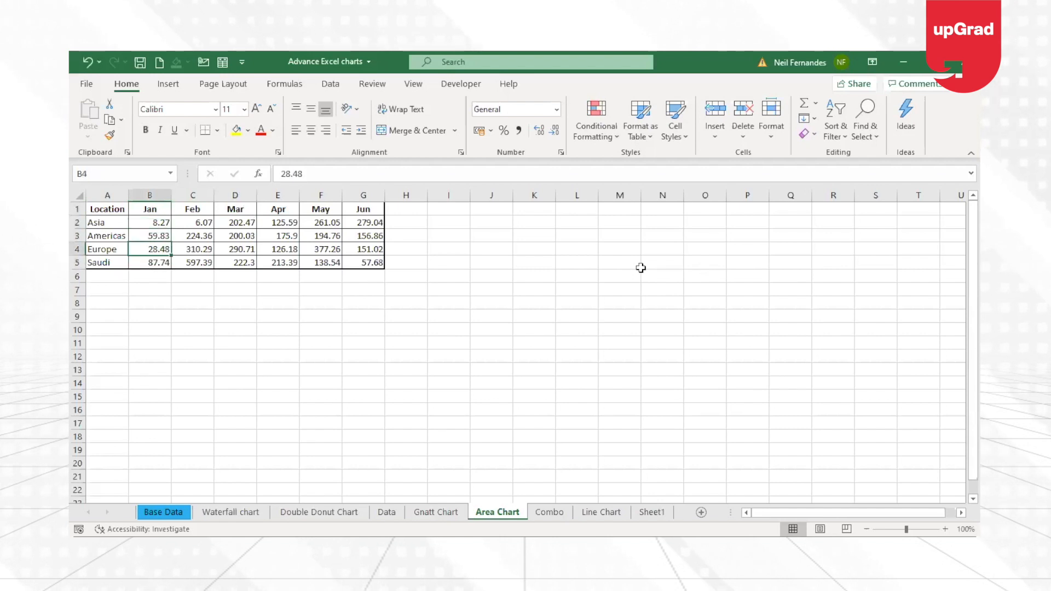
key(Left)
key(Down)
key(Up)
key(Down)
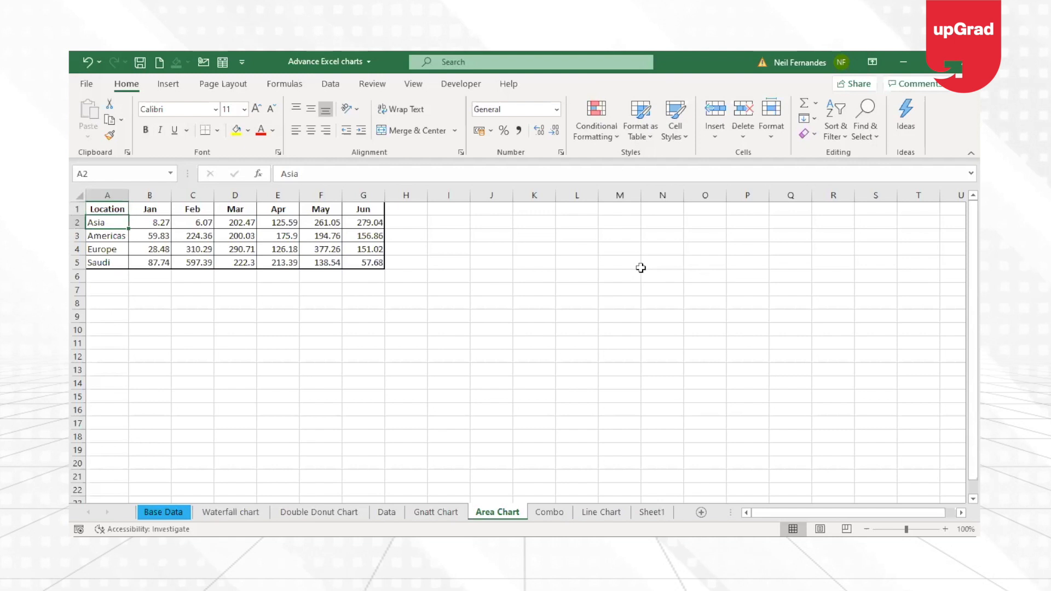
key(Down)
key(Down)
key(Down)
key(Up)
key(Up)
key(Up)
key(Up)
key(Right)
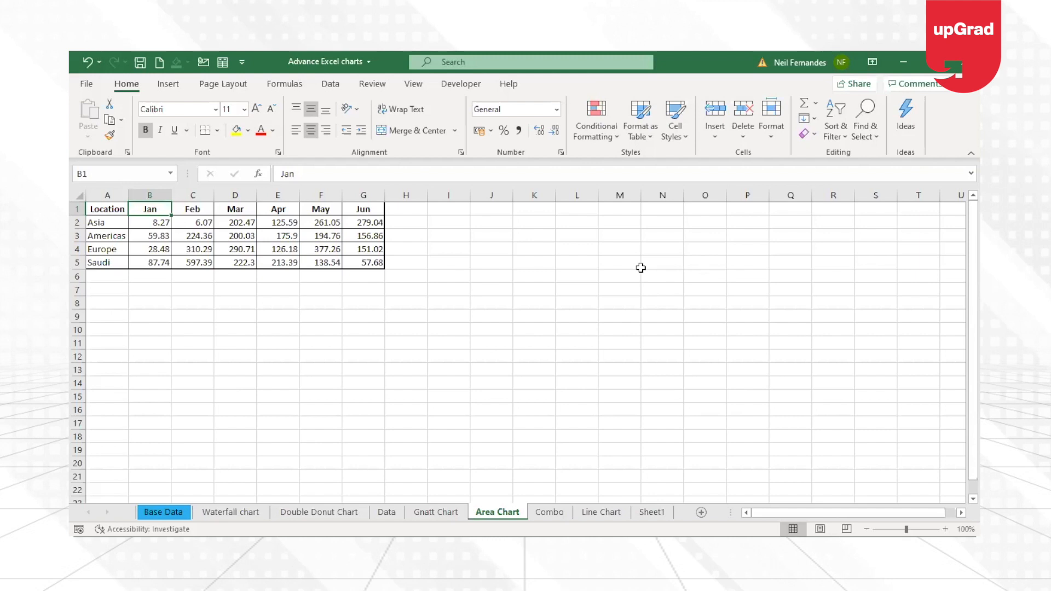
key(Down)
key(Up)
key(Left)
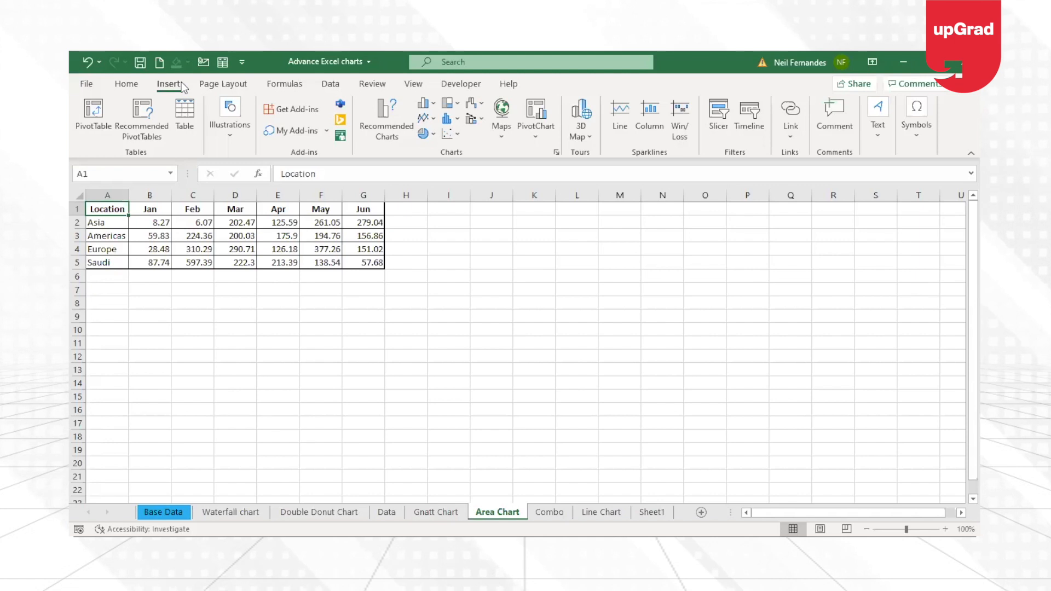
- Insert a Stacked Area chart of the location-by-month table from the recommended charts
click(152, 222)
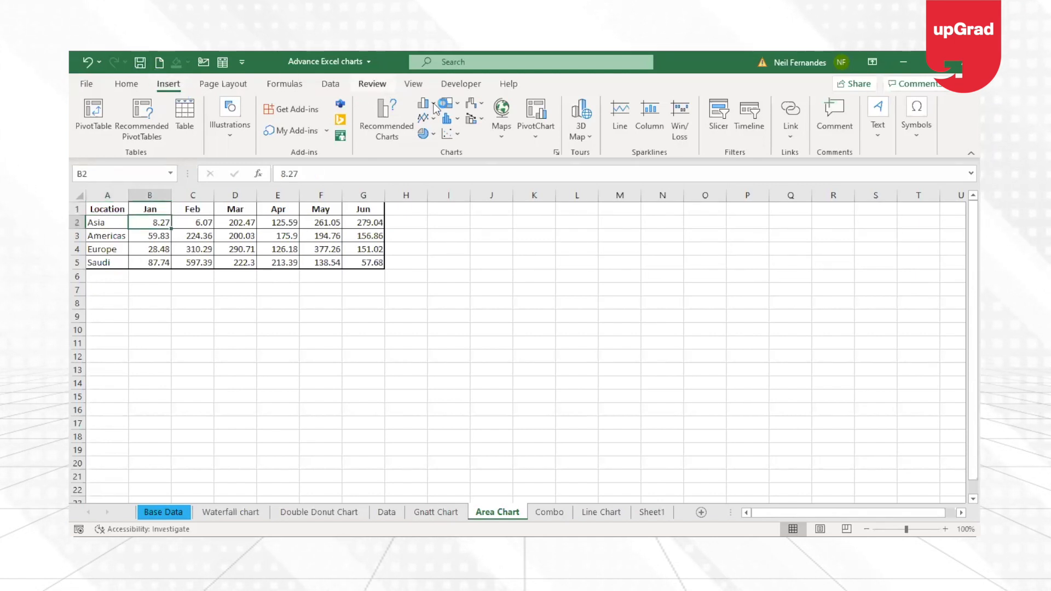
click(386, 126)
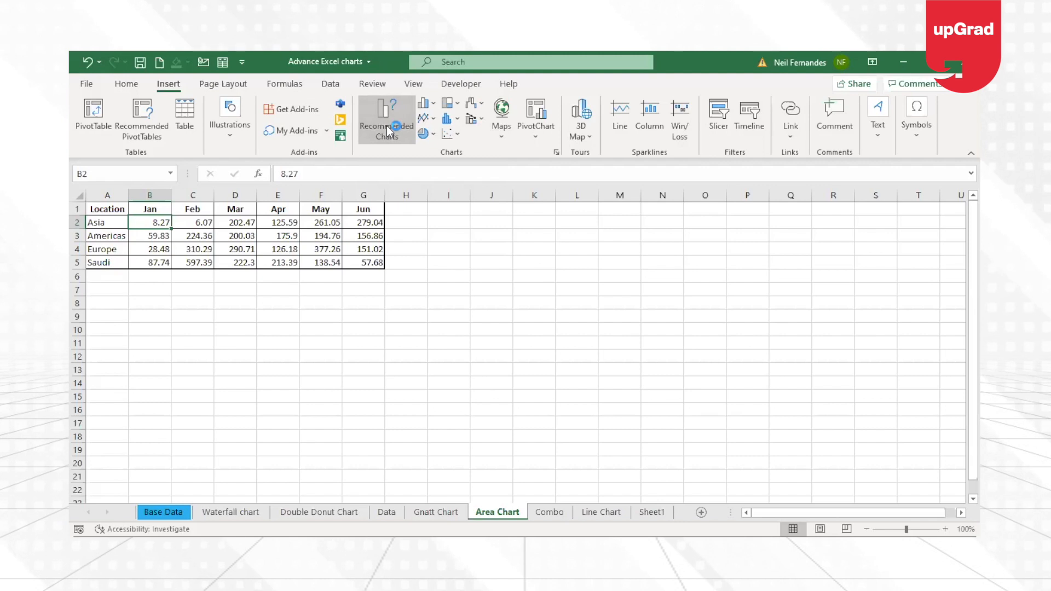
click(399, 133)
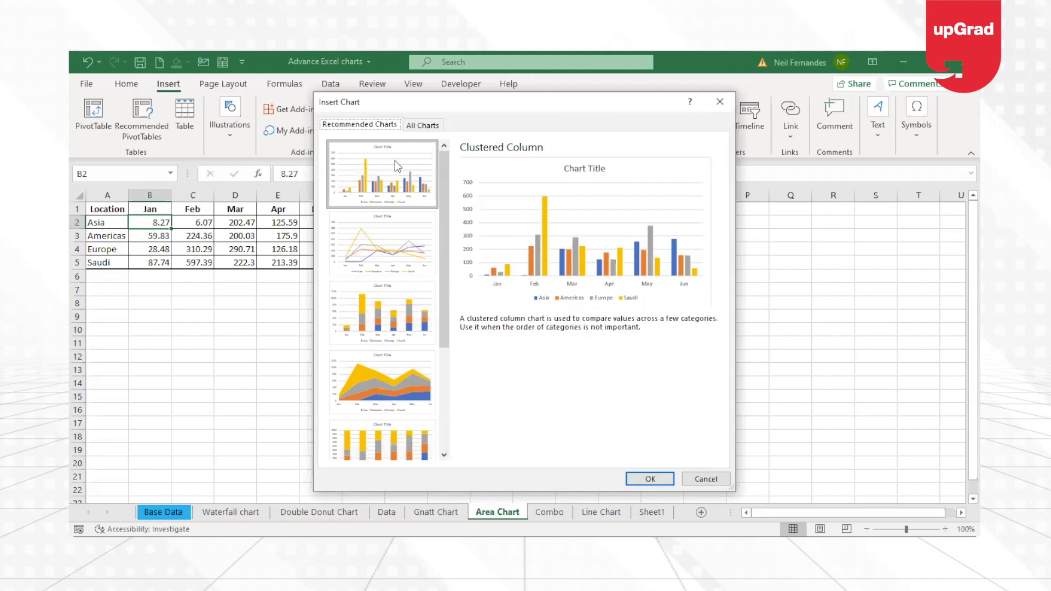
click(385, 245)
click(384, 323)
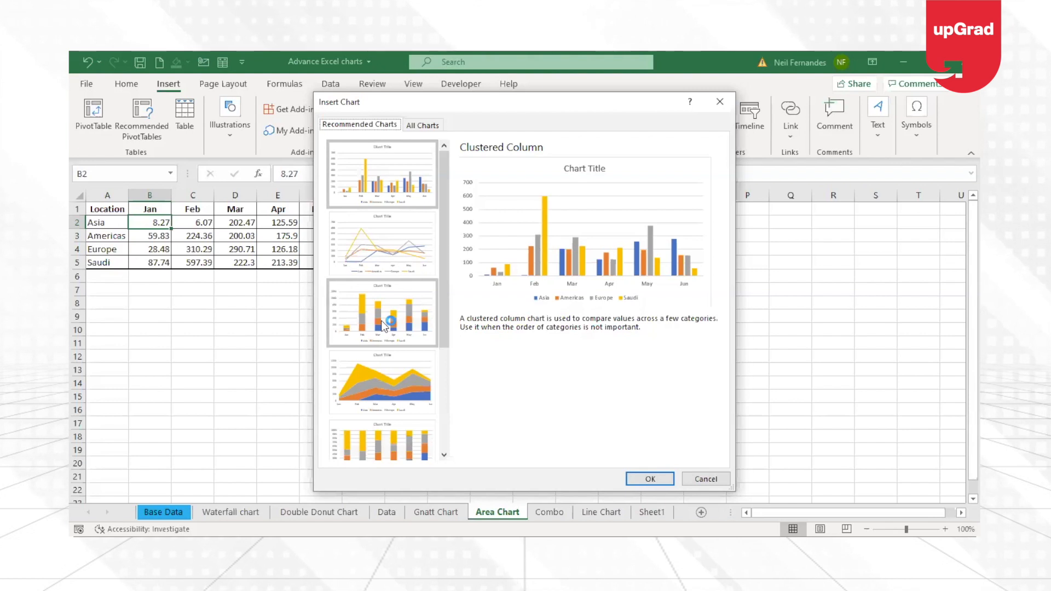
click(398, 403)
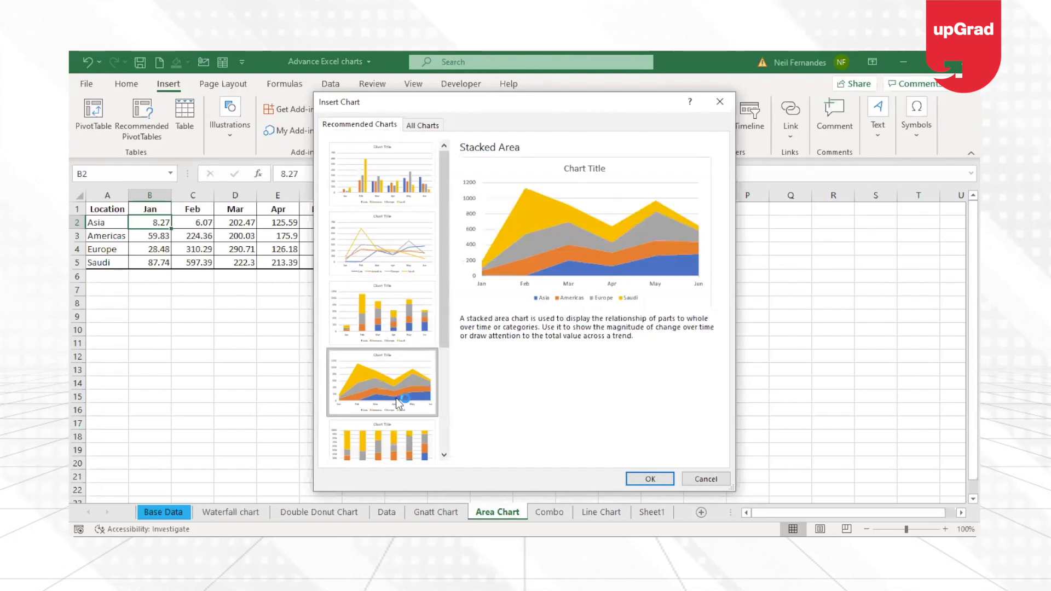
click(394, 252)
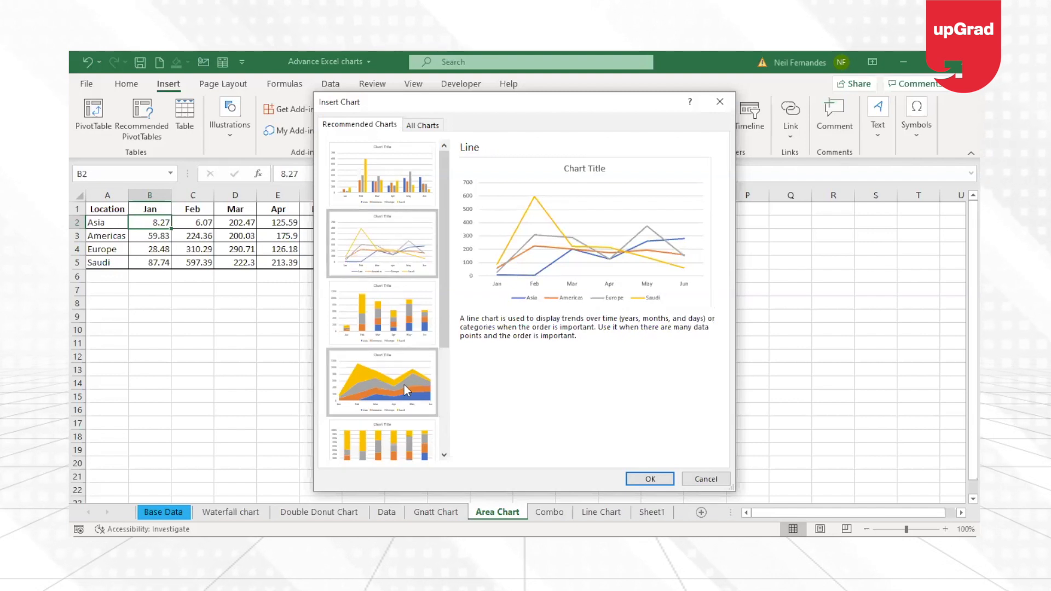
click(381, 257)
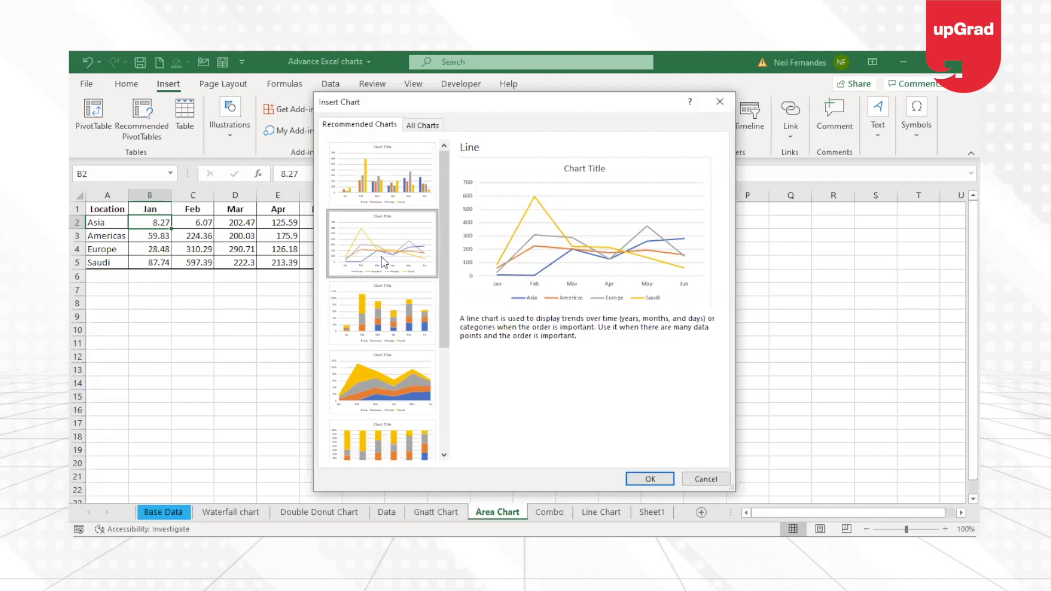
click(377, 386)
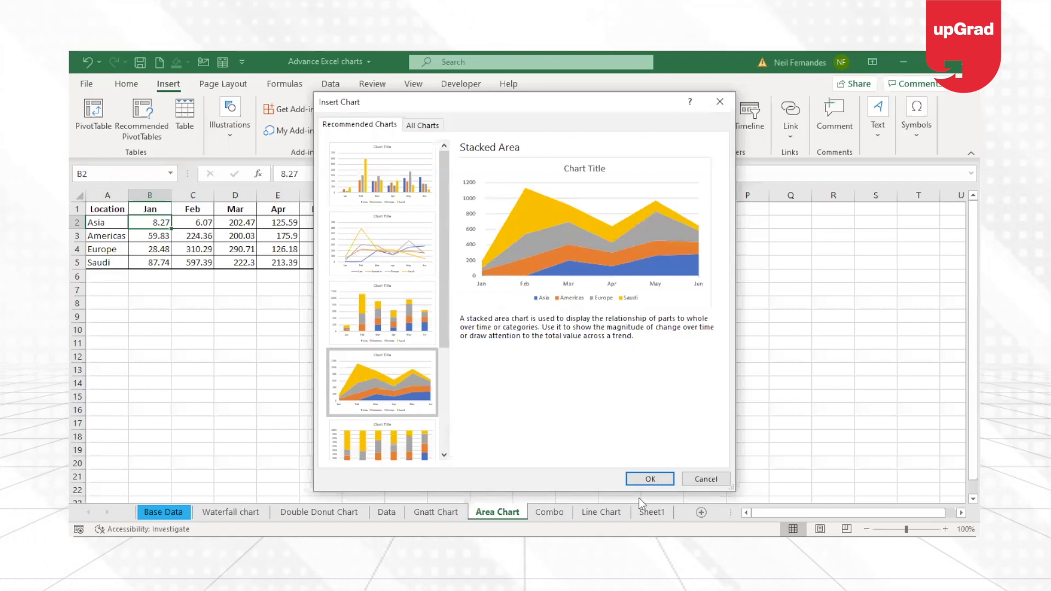
click(666, 474)
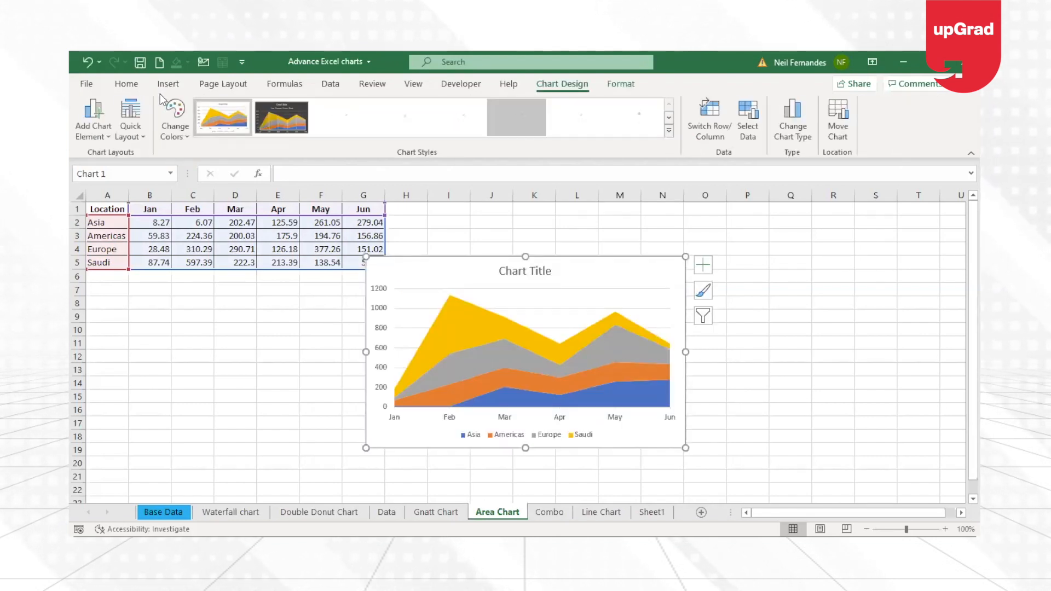
- Insert a recommended Line chart of the same table and place it below the data, with the area chart beside it for comparison
click(253, 248)
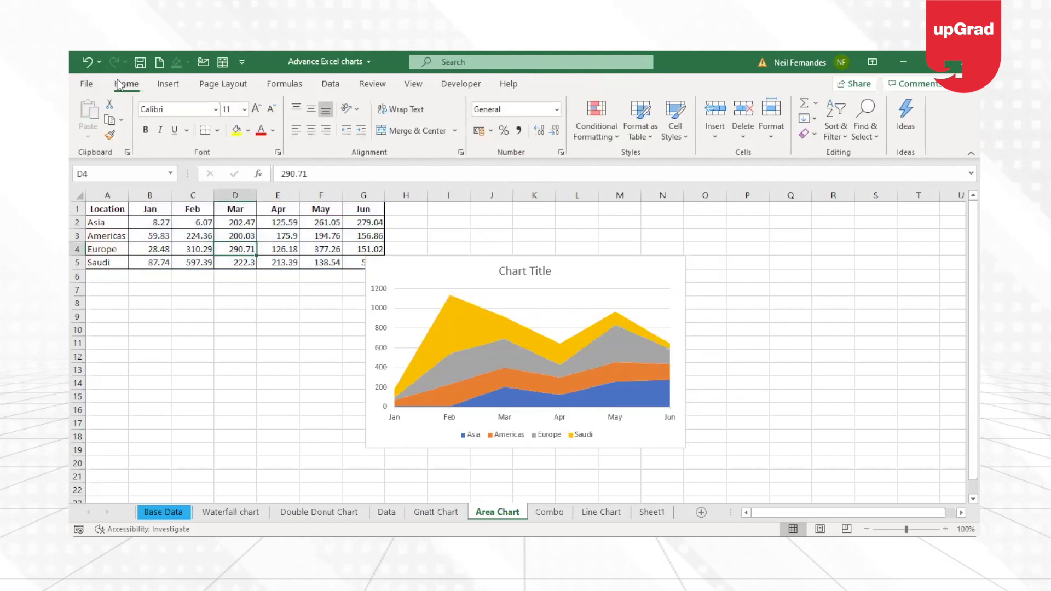
click(173, 86)
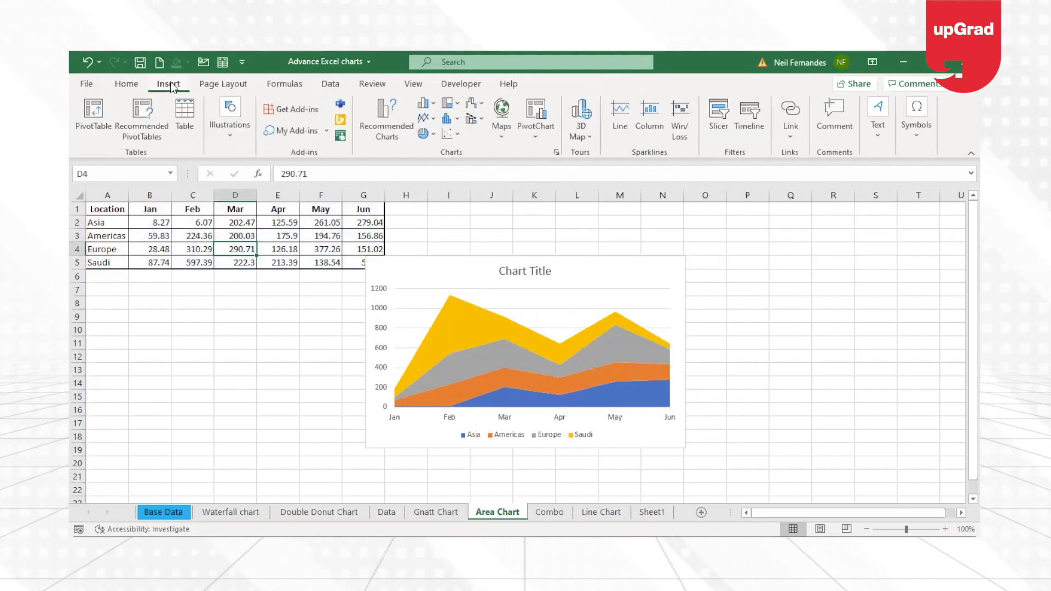
click(368, 114)
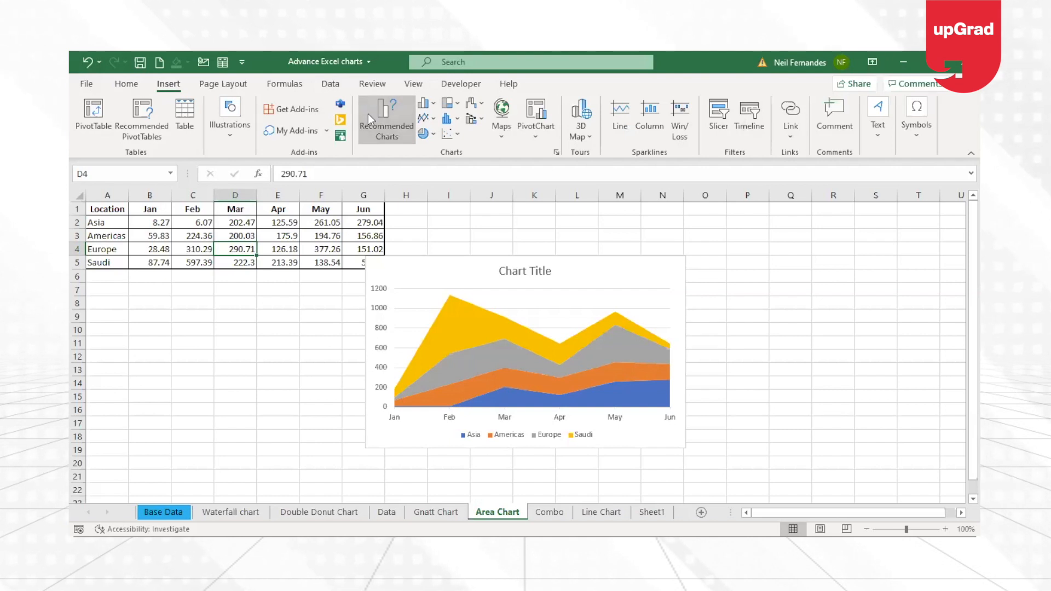
click(380, 234)
click(649, 478)
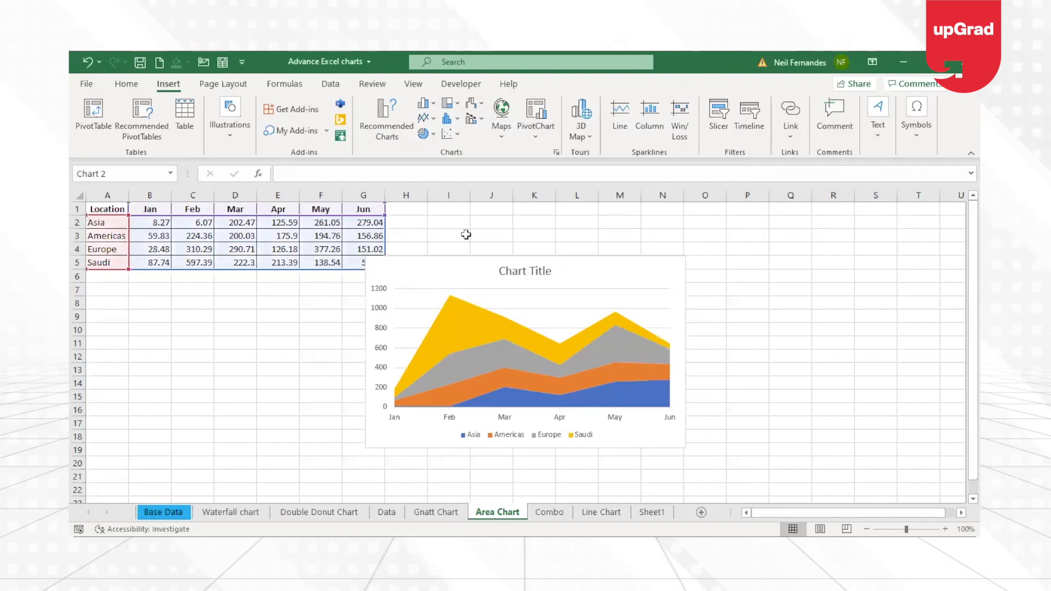
drag(471, 267, 238, 293)
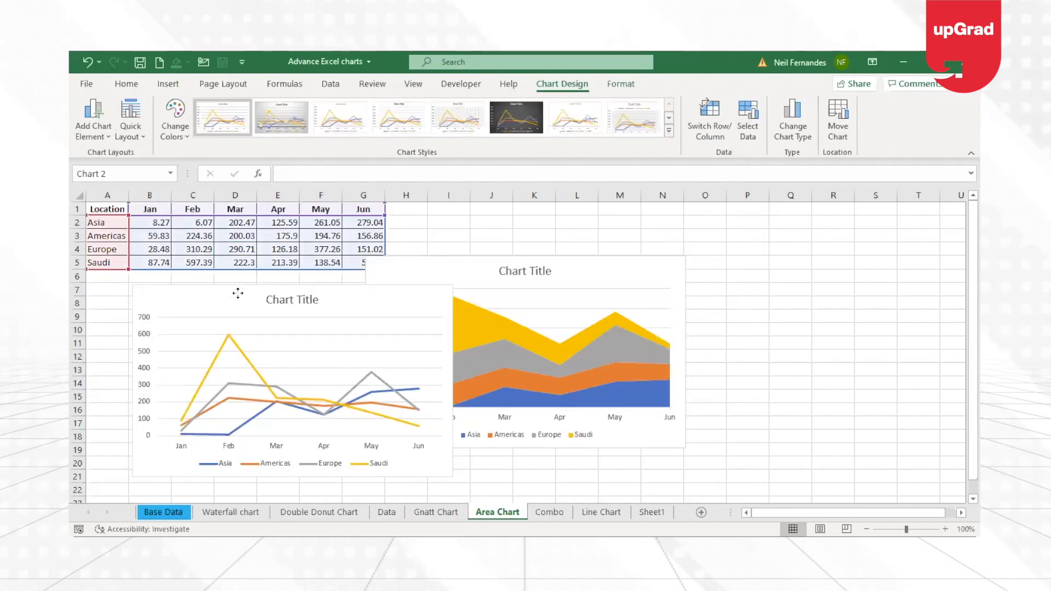
drag(591, 265, 740, 287)
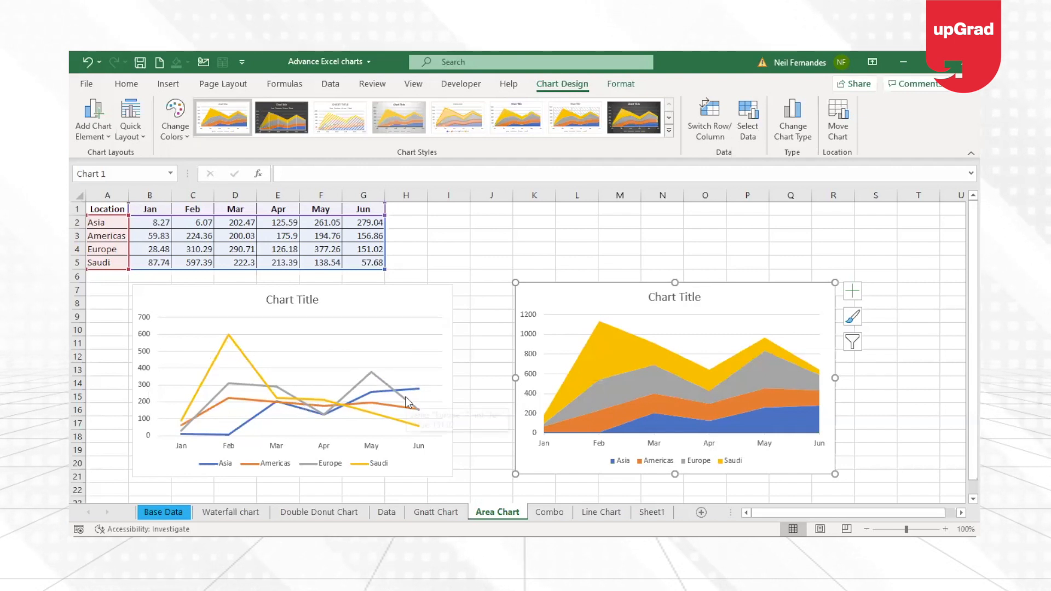
- Delete the line chart below the data table, keeping the stacked area chart
click(639, 337)
click(647, 302)
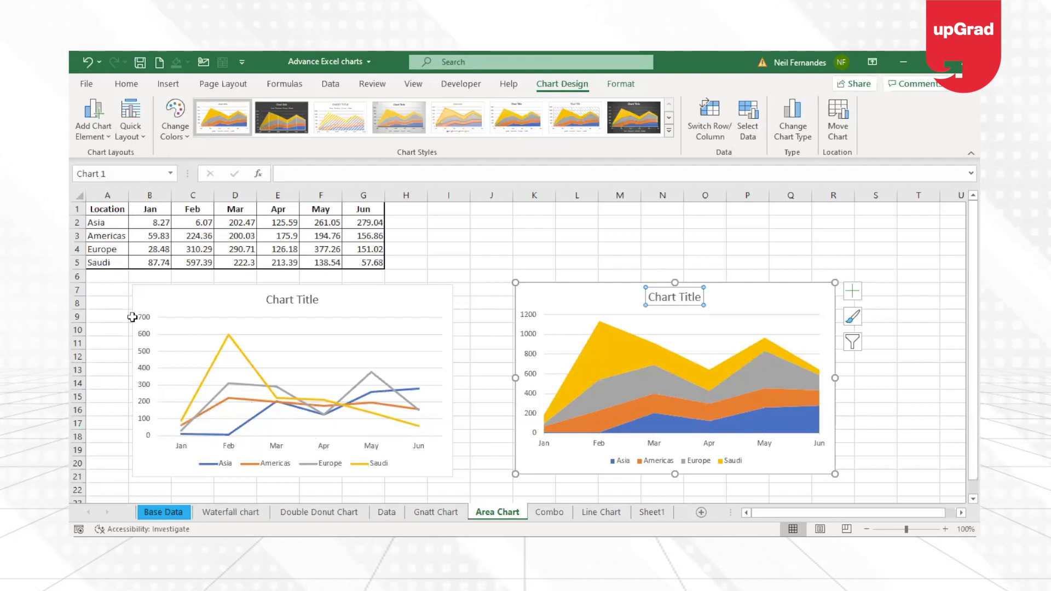
click(358, 307)
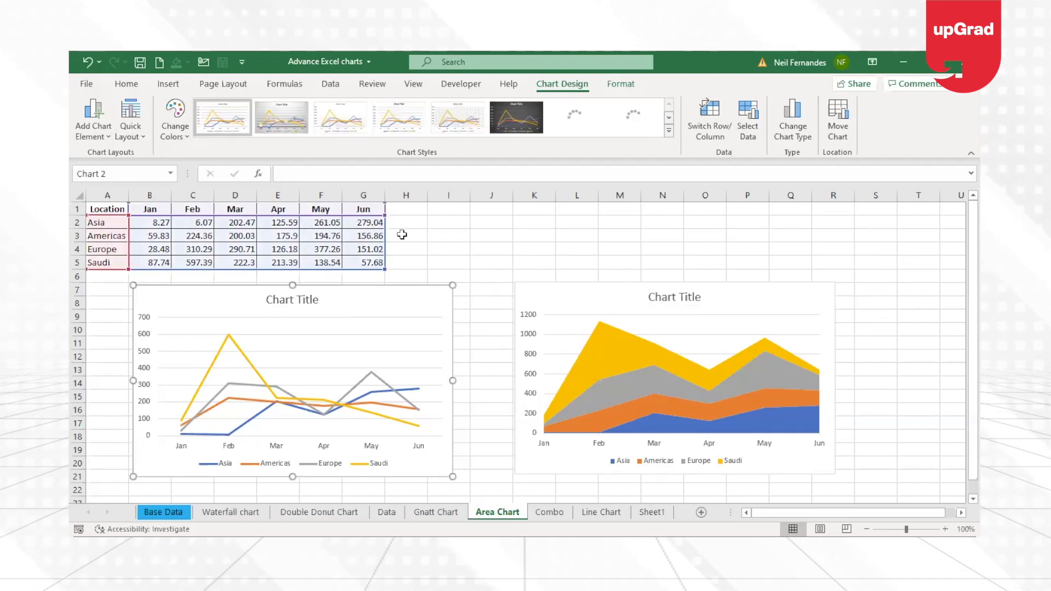
key(Delete)
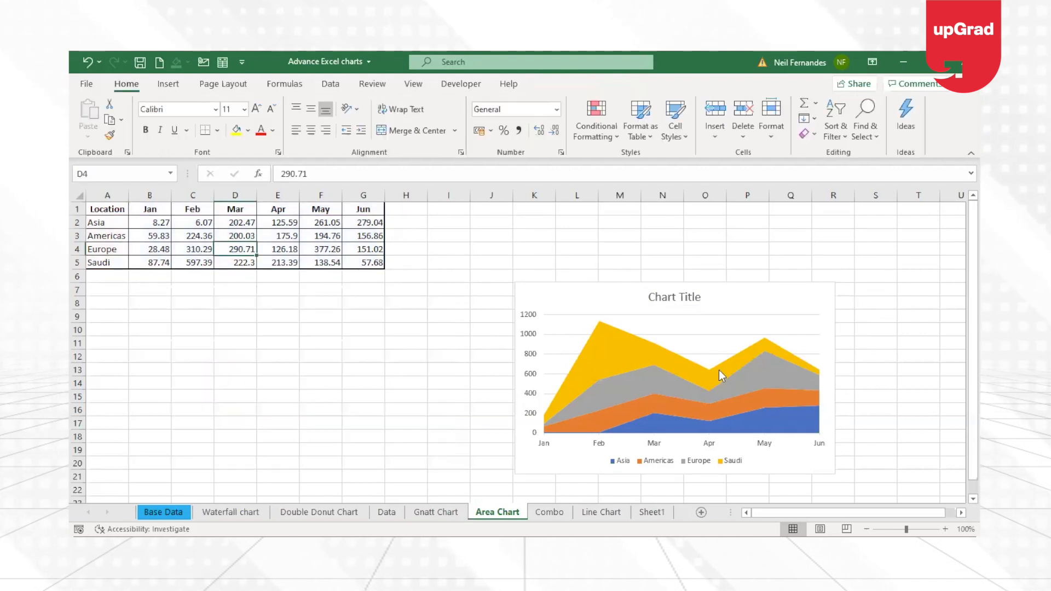
- Move the stacked area chart up beside the data table, with its upper-left corner around cell H2
click(767, 286)
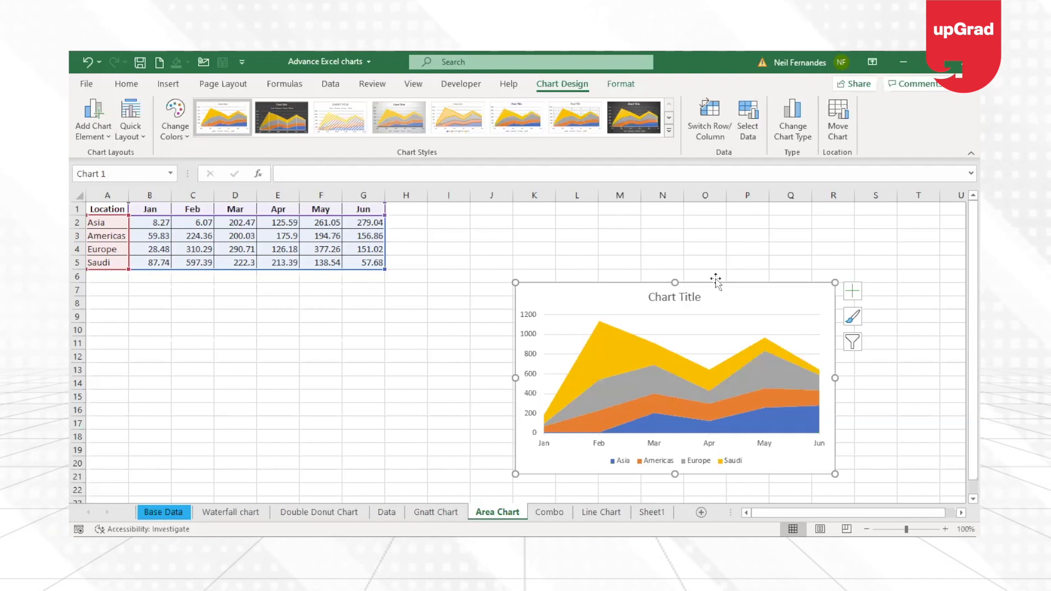
drag(631, 287, 611, 241)
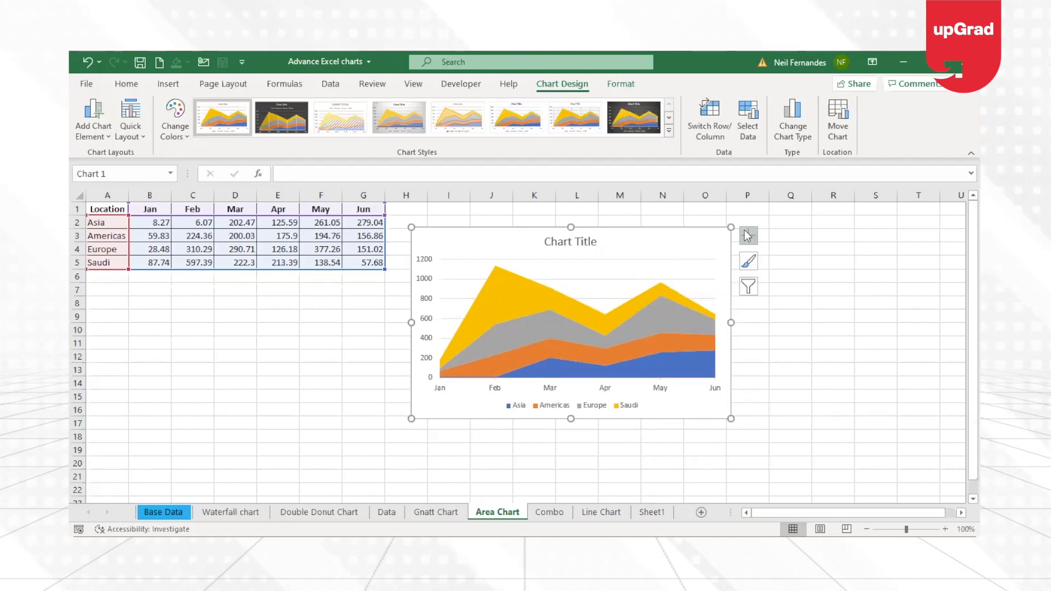
click(584, 246)
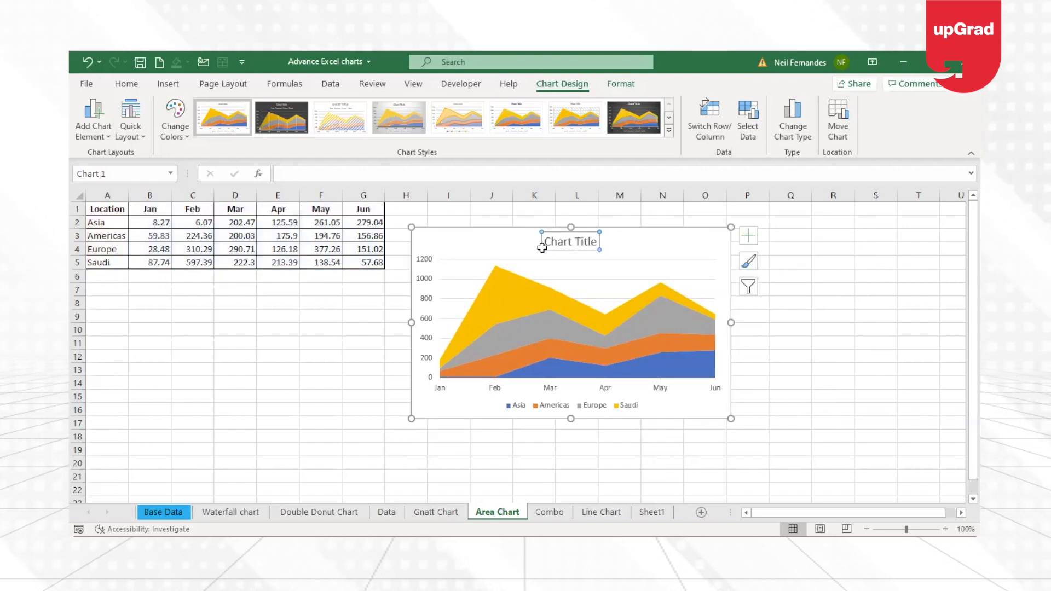
triple_click(583, 243)
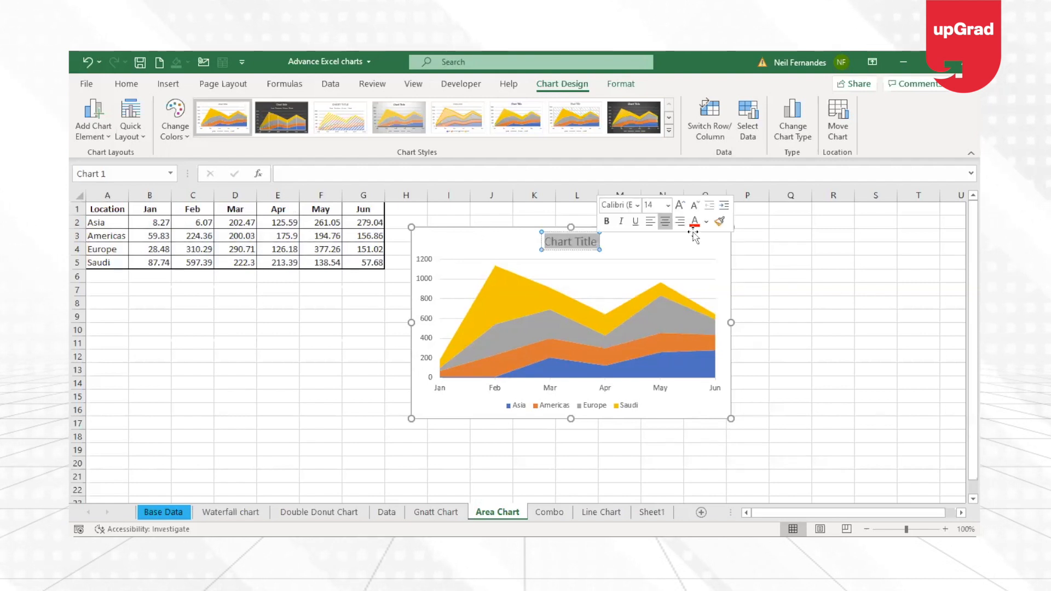
click(524, 297)
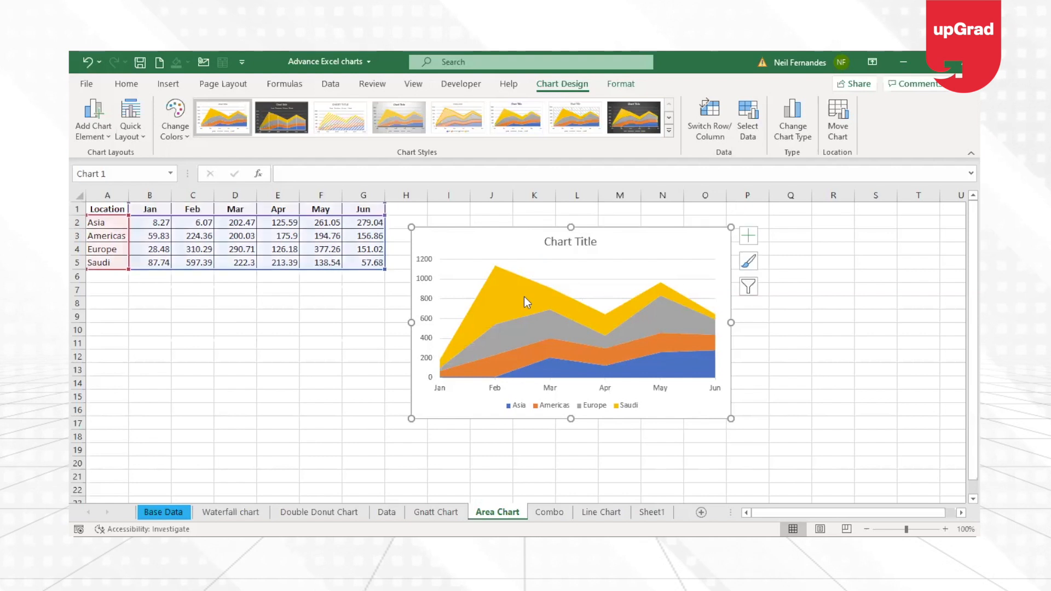
click(524, 297)
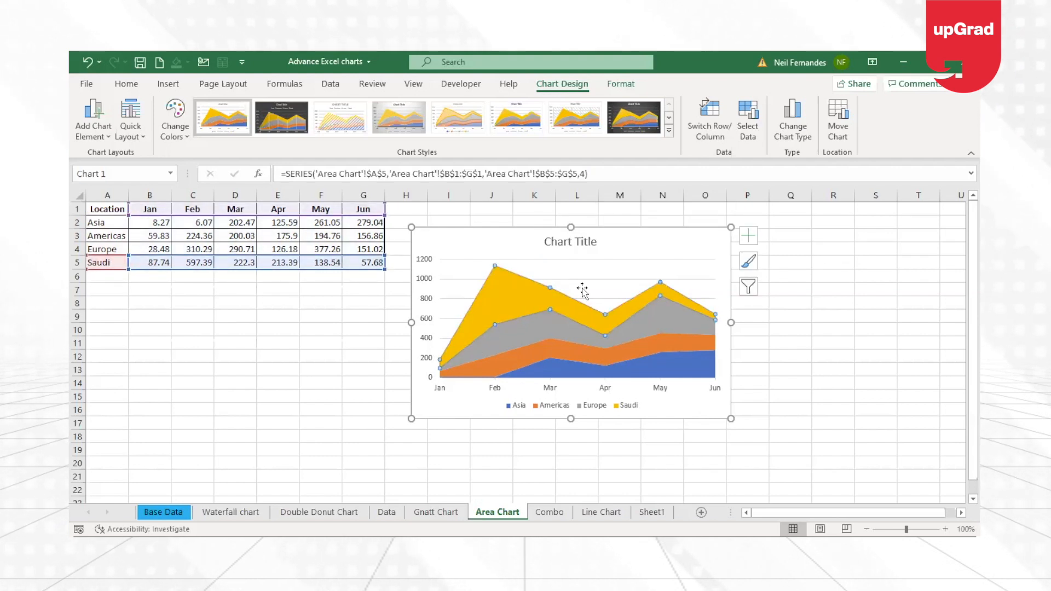
click(610, 86)
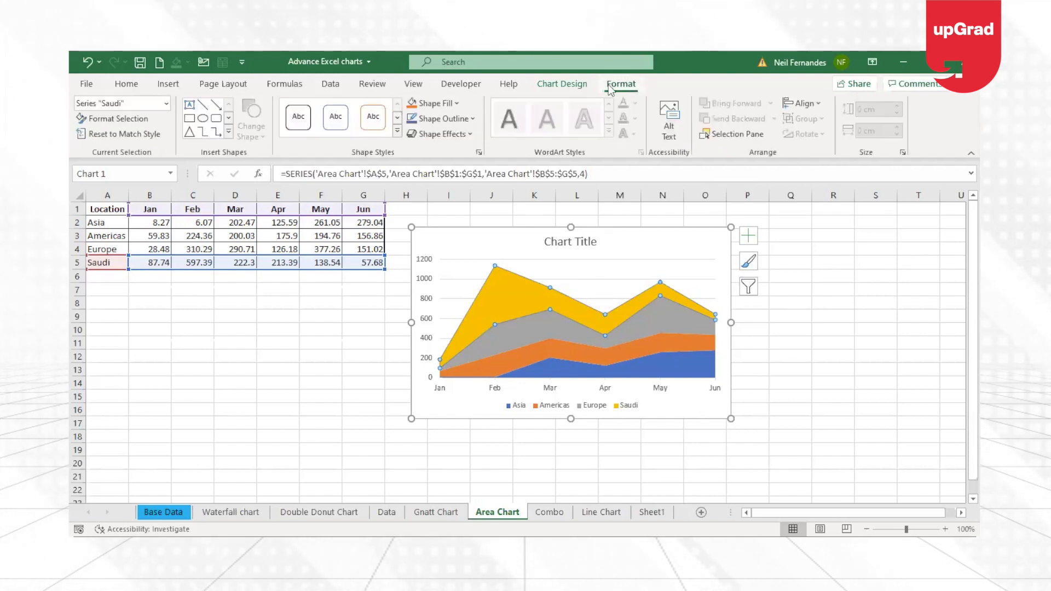
click(445, 106)
click(554, 82)
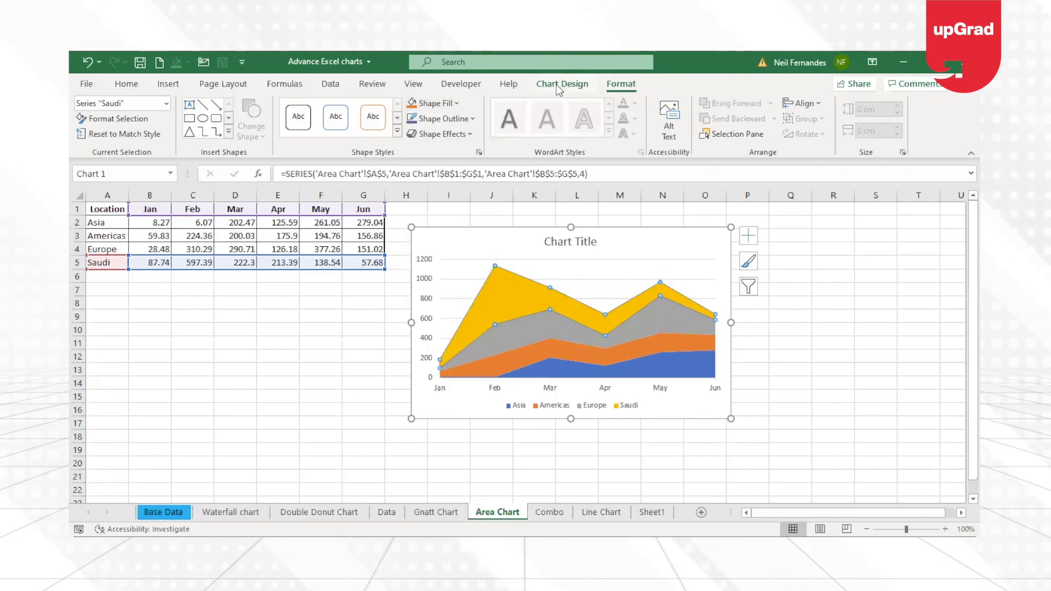
- Apply the eighth chart style, with the dark gradient background, to the stacked area chart
click(556, 84)
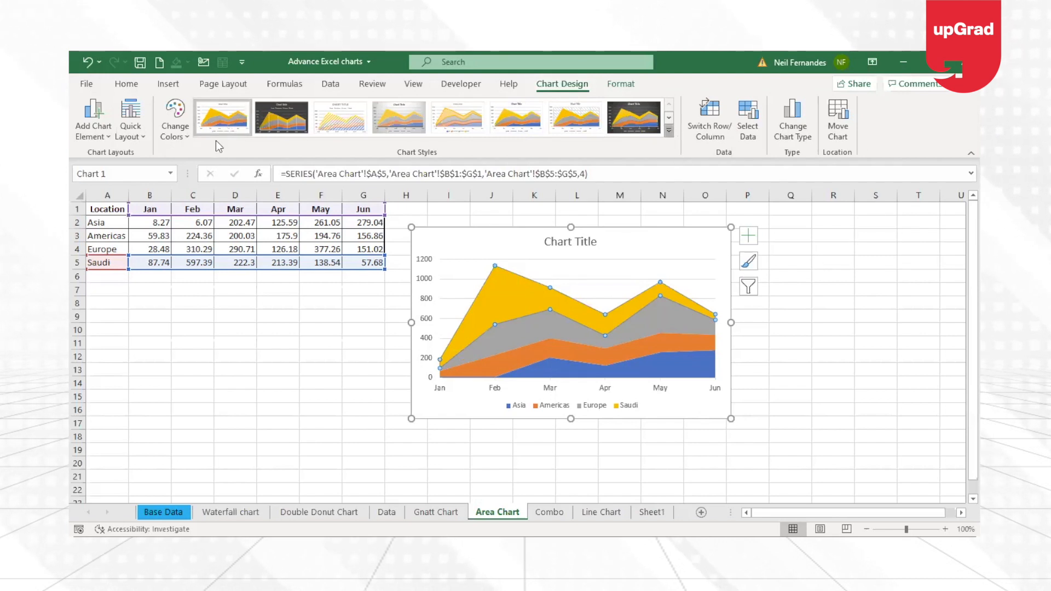
click(670, 131)
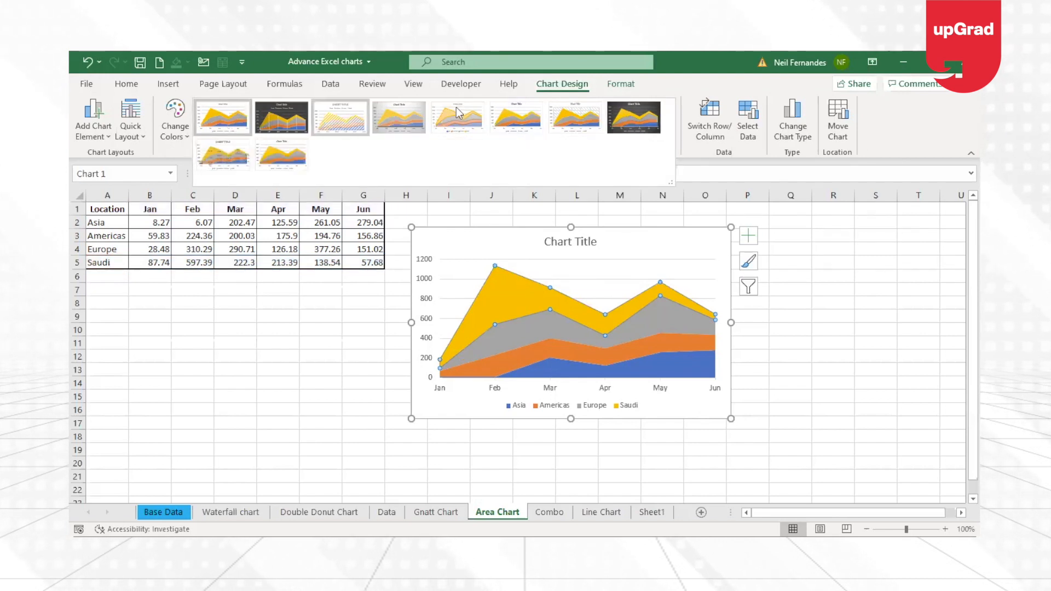
click(633, 121)
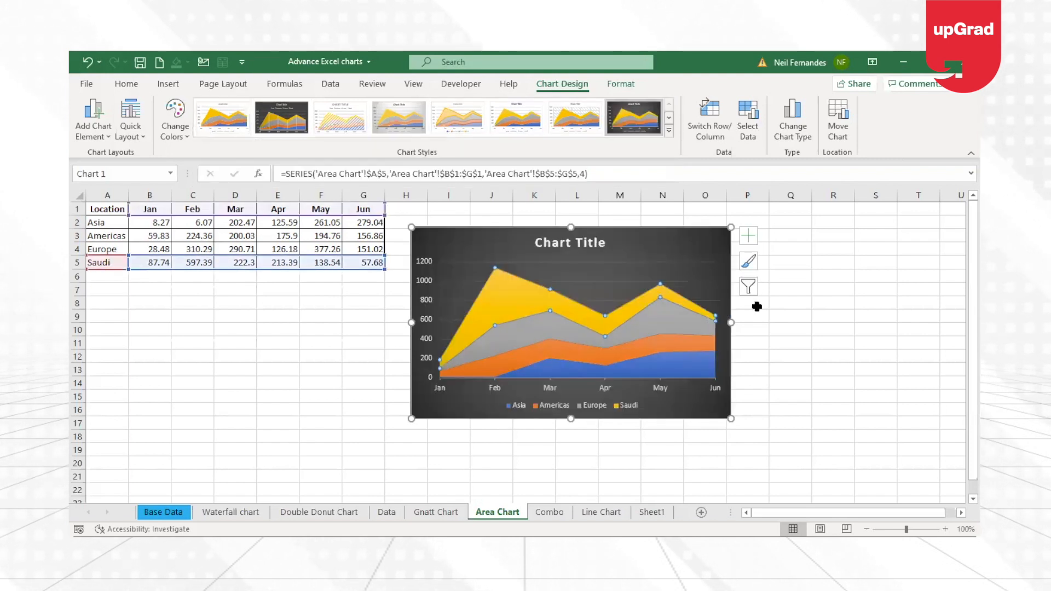
- Try data labels on all series of the stacked area chart, and switch them off again
click(748, 236)
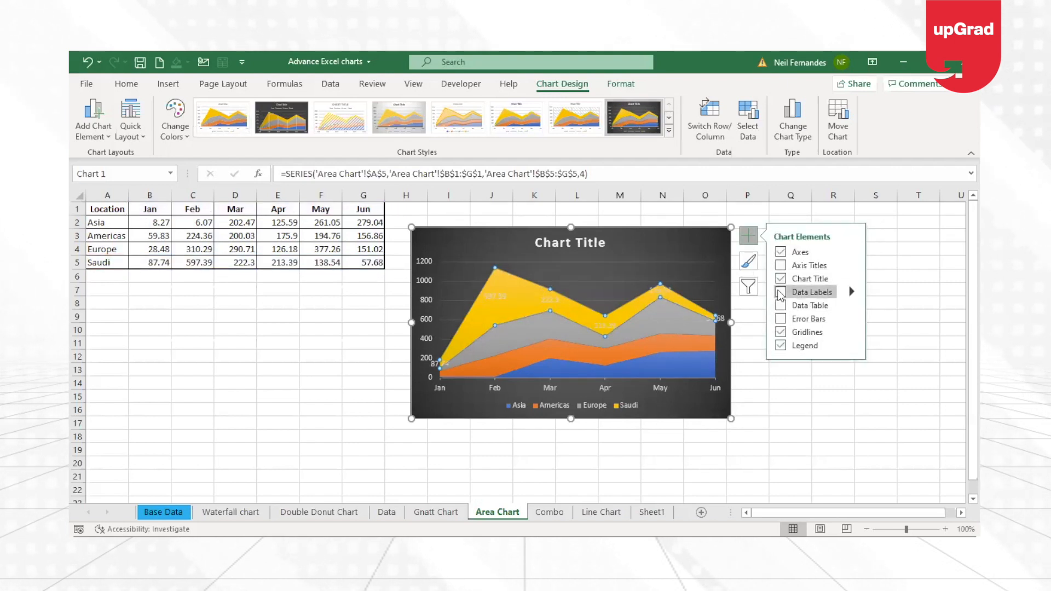
click(748, 422)
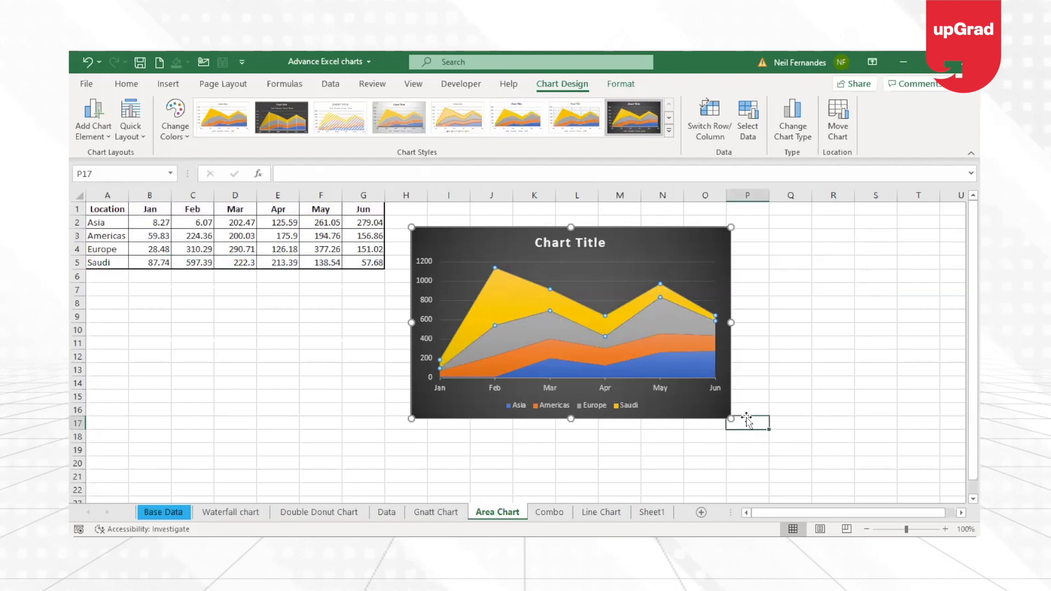
click(700, 234)
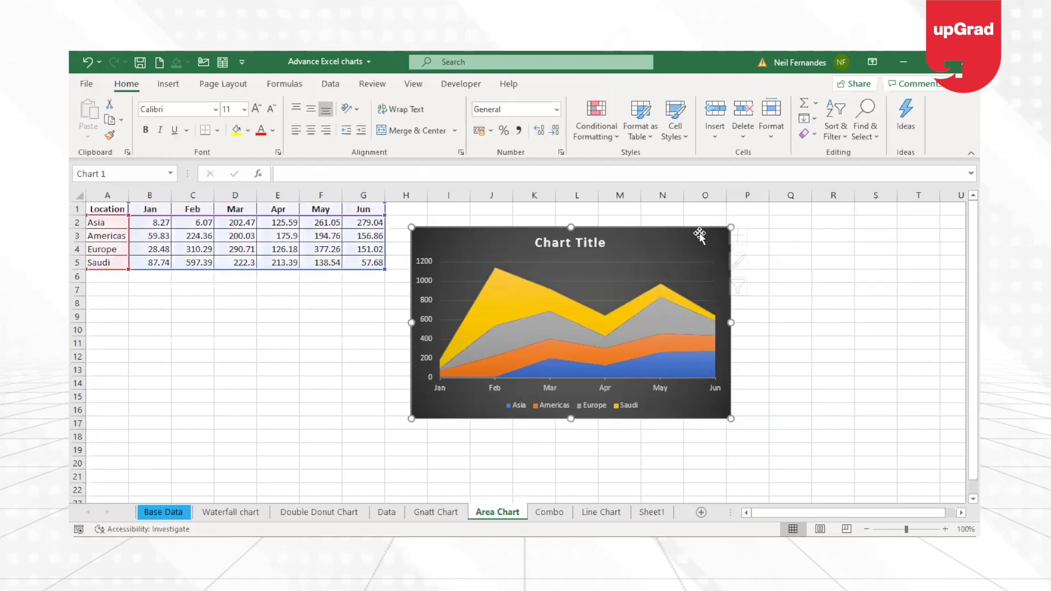
click(748, 233)
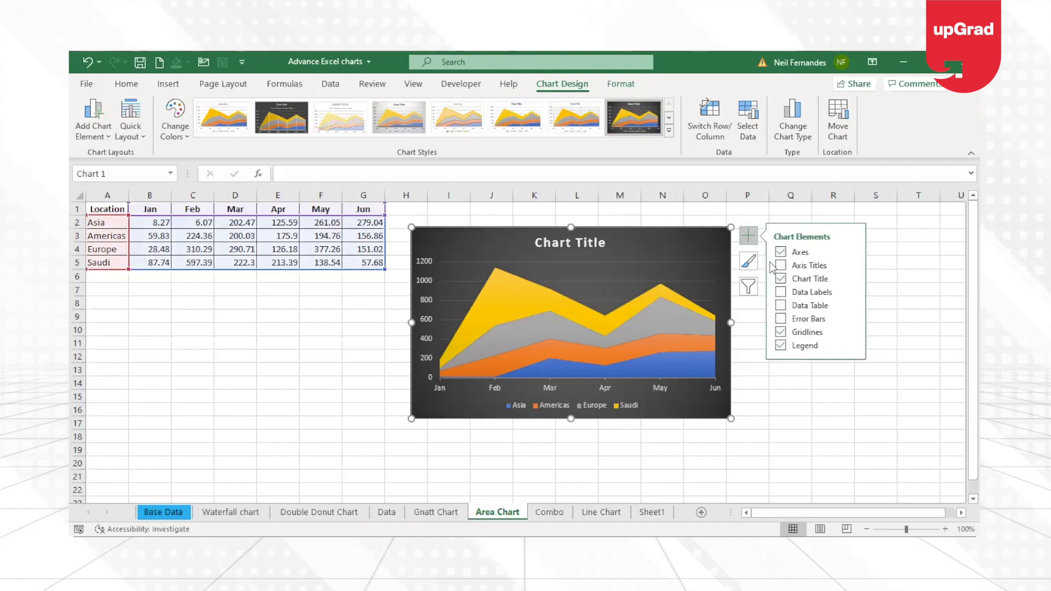
click(781, 292)
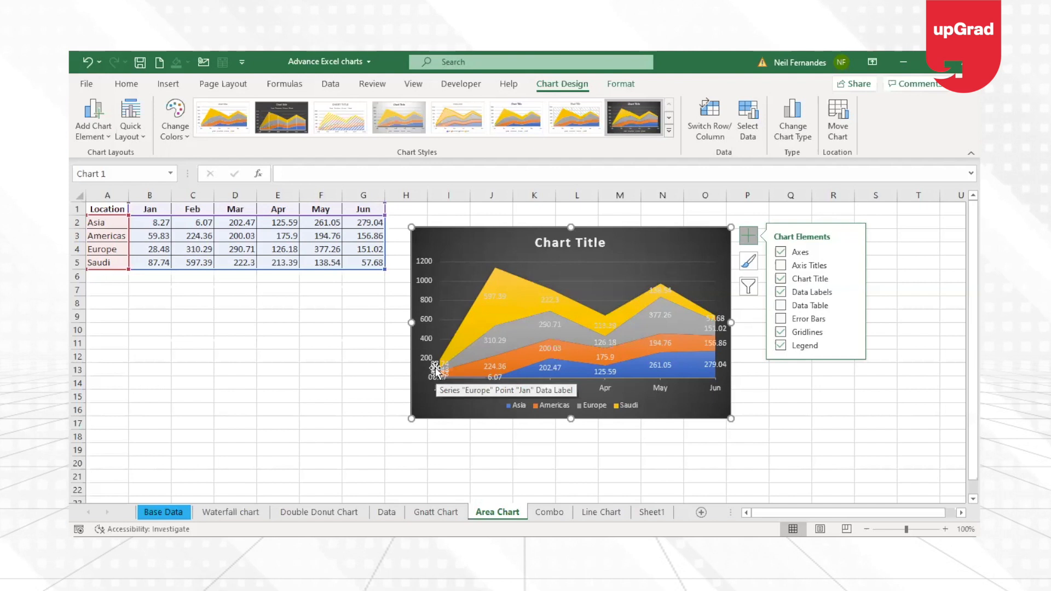
click(780, 293)
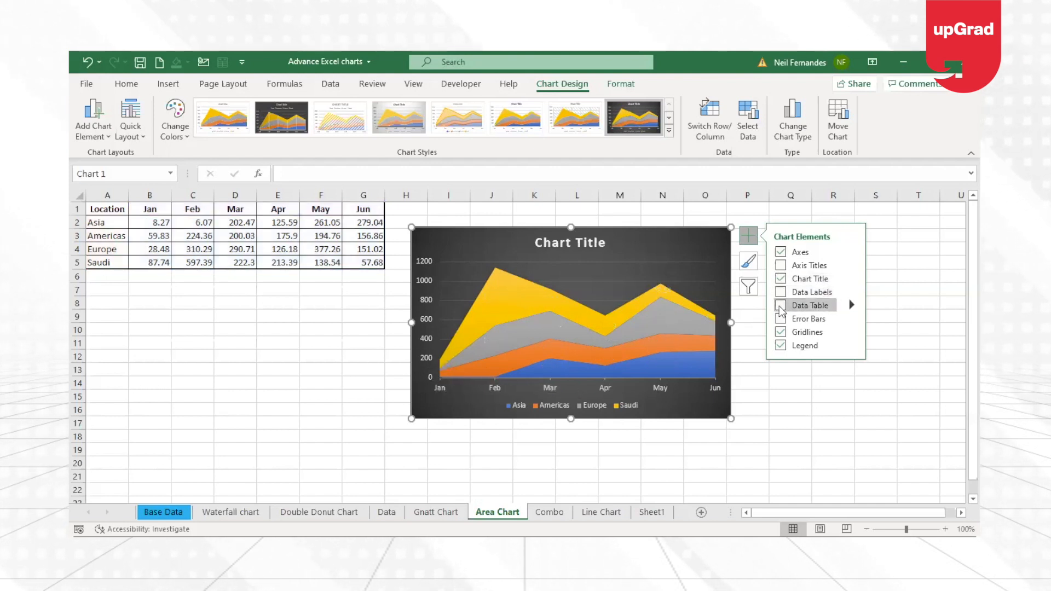
- Add a data table beneath the plot of the stacked area chart and delete the chart's vertical value axis
click(780, 306)
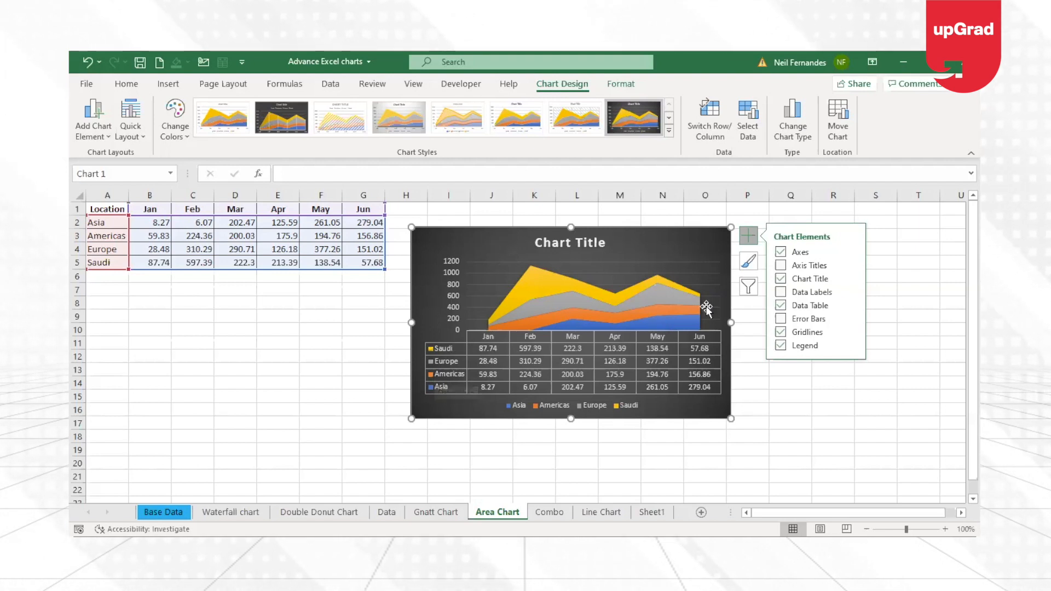
click(452, 298)
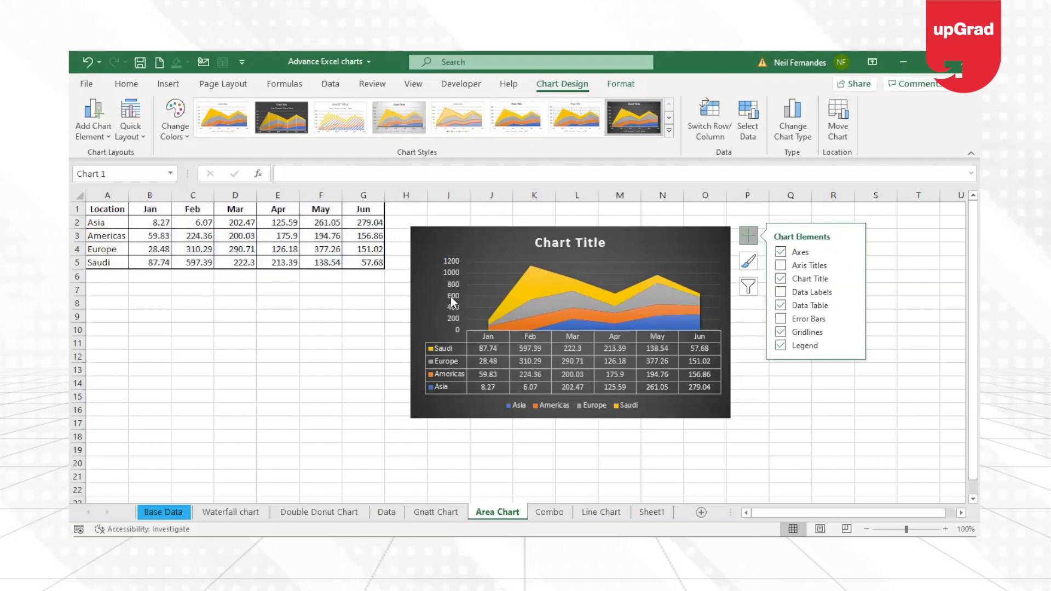
key(Delete)
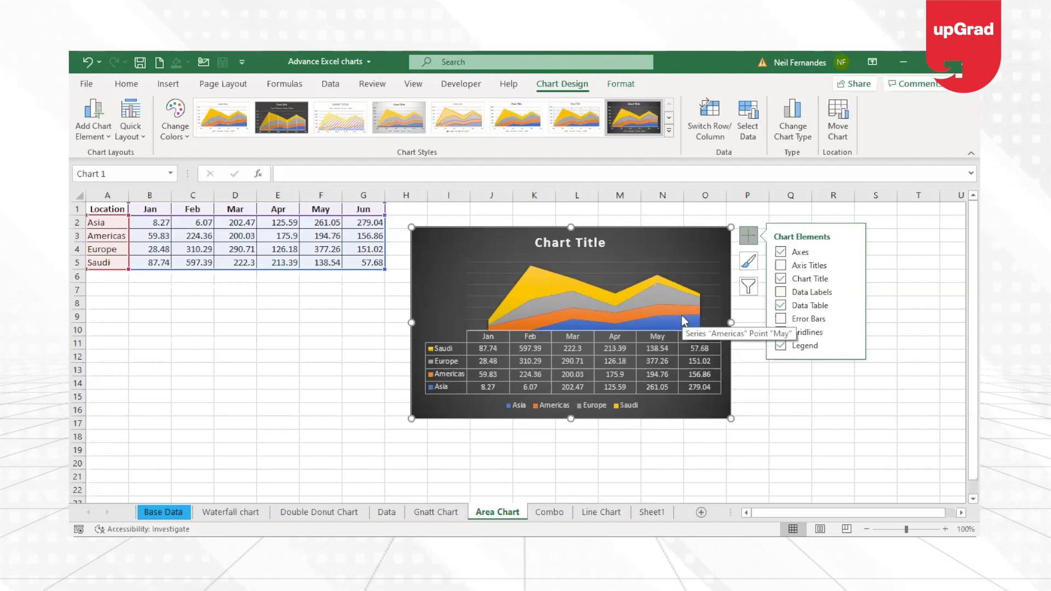
click(264, 339)
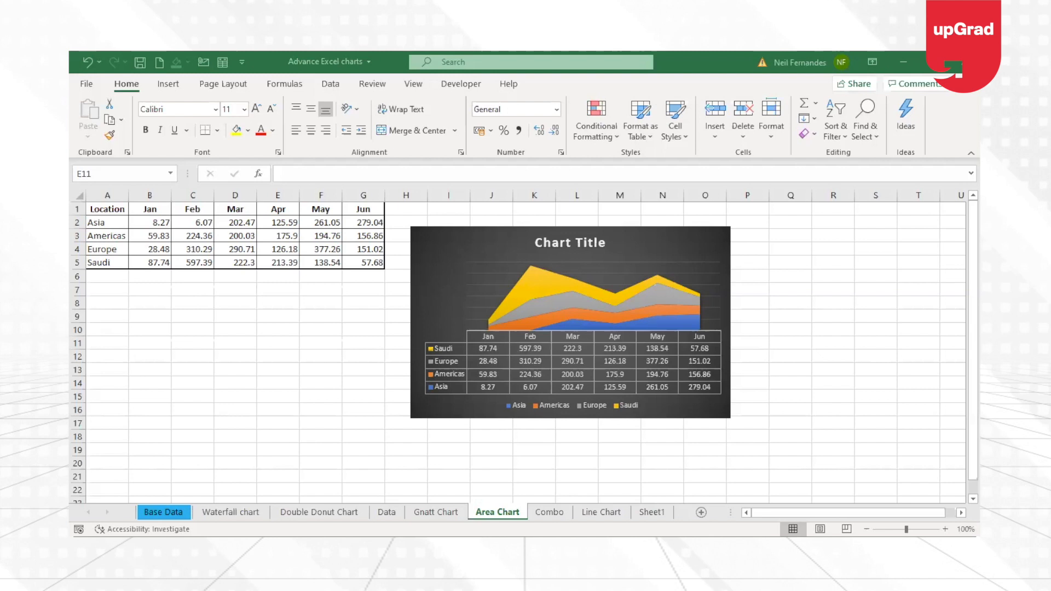
click(903, 55)
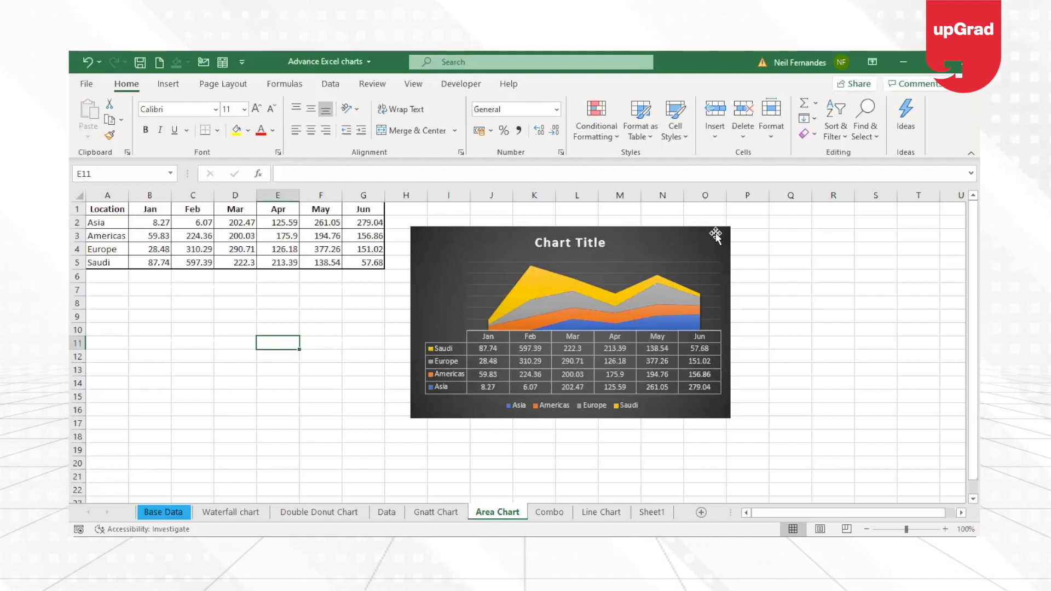
click(710, 241)
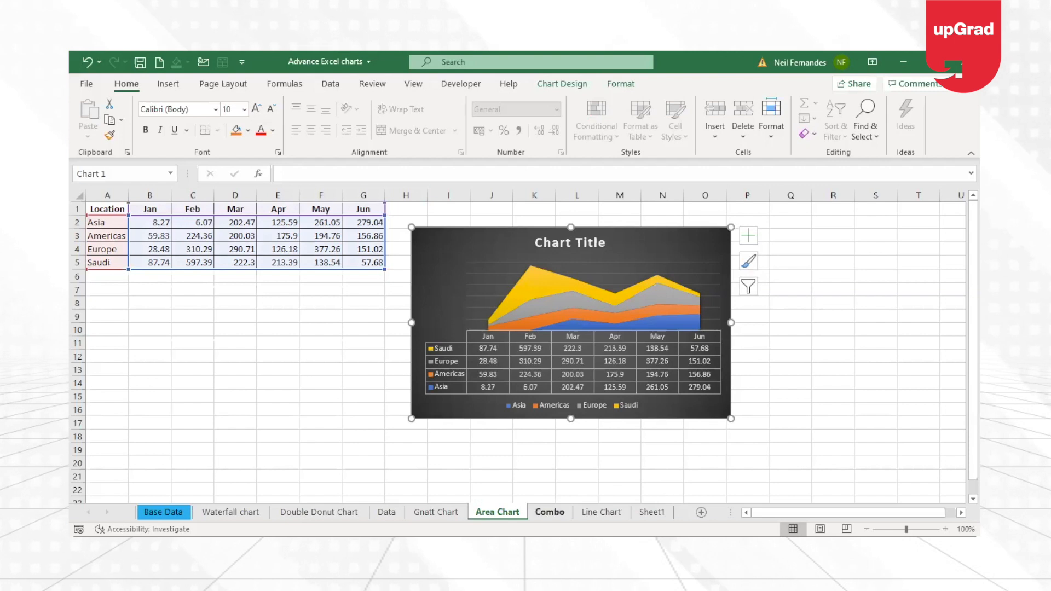
- Switch to the Combo sheet and examine the table of Projected and Actual sales by quarter
click(550, 512)
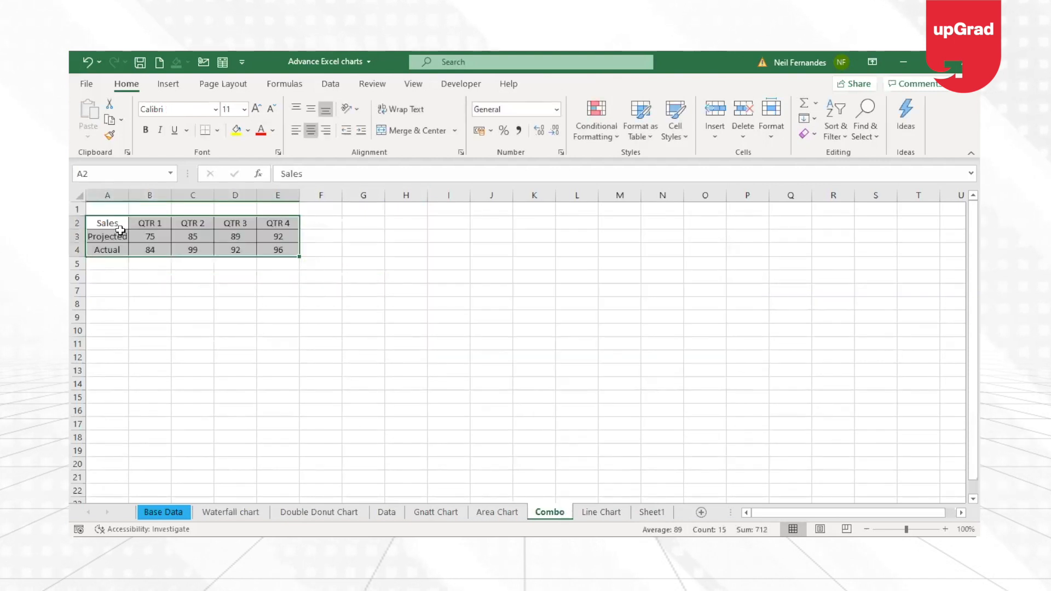
click(120, 228)
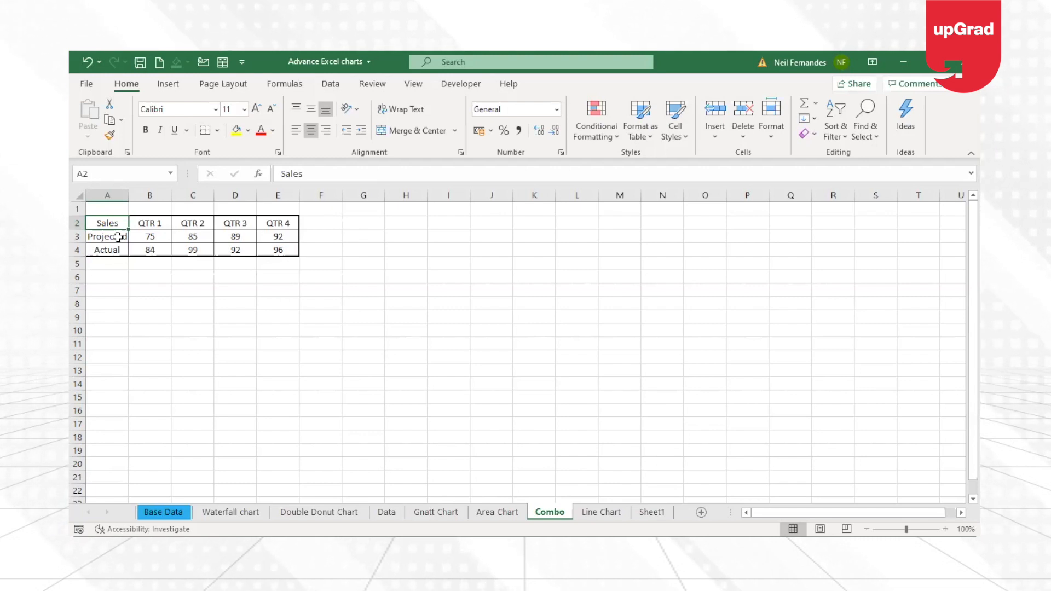
click(171, 84)
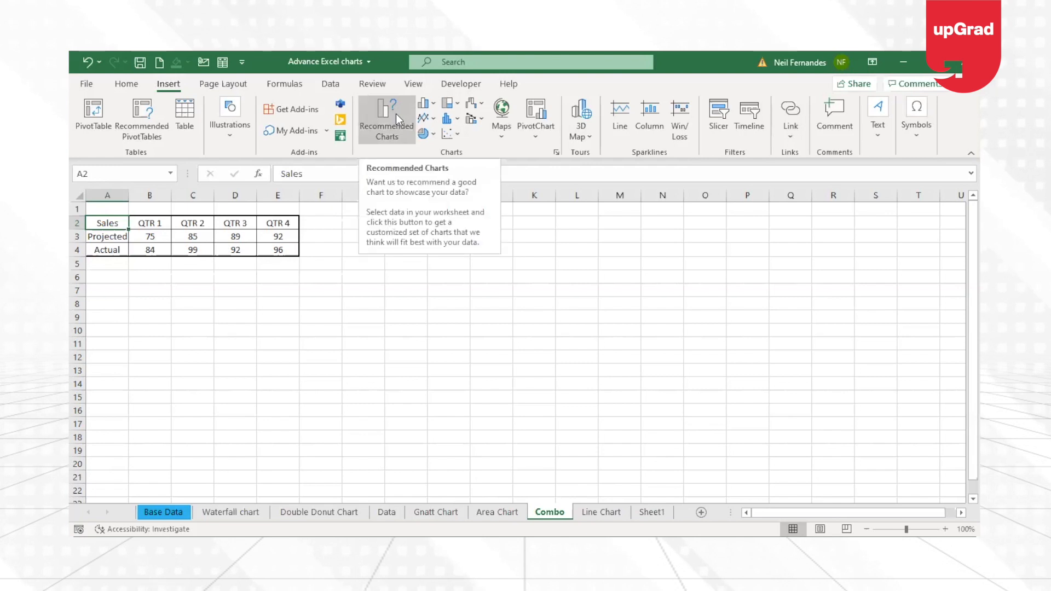
click(154, 239)
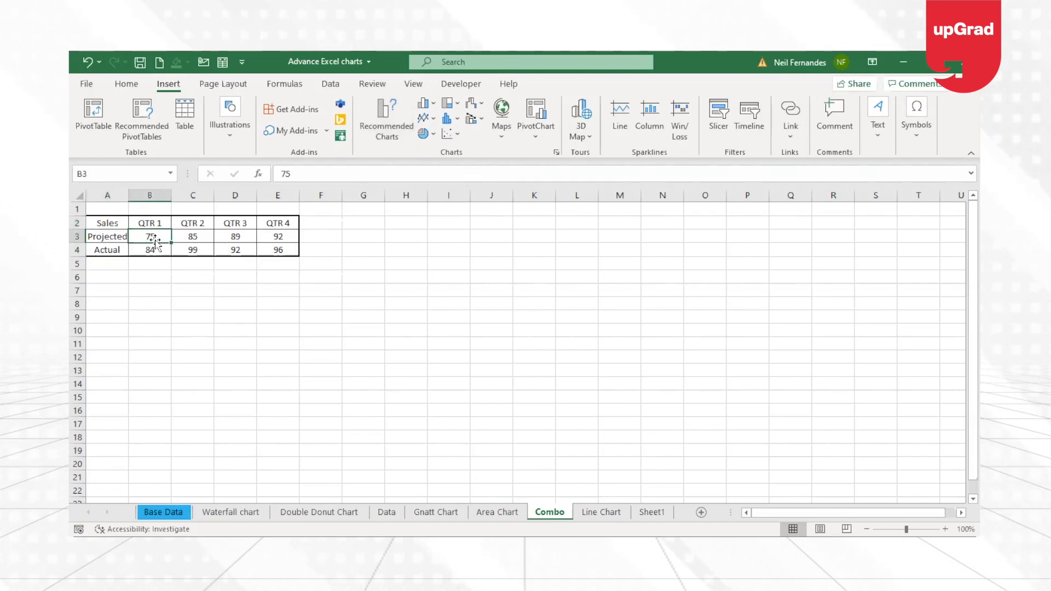
click(120, 236)
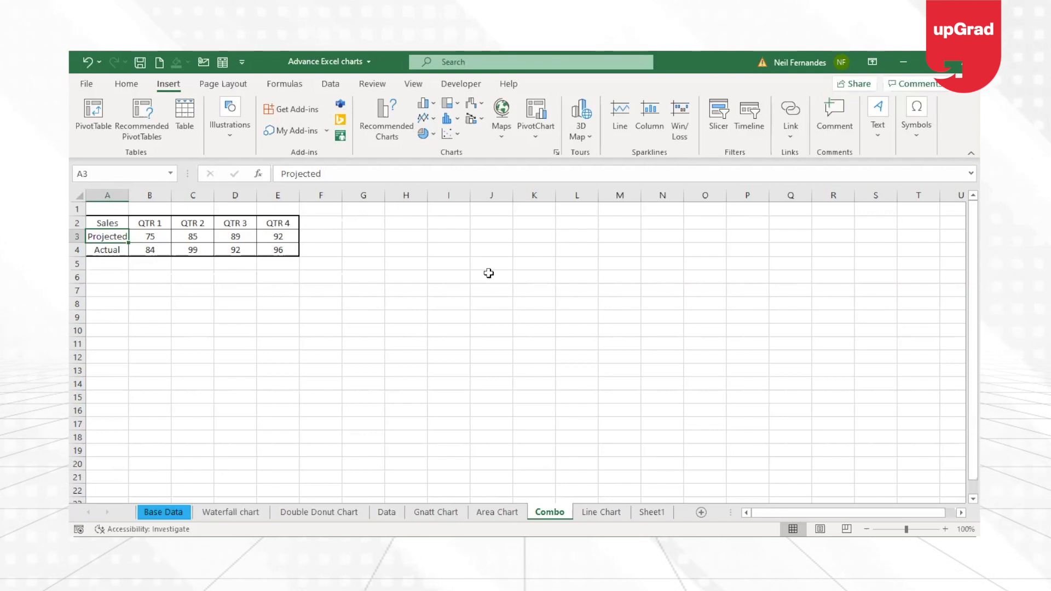
click(104, 249)
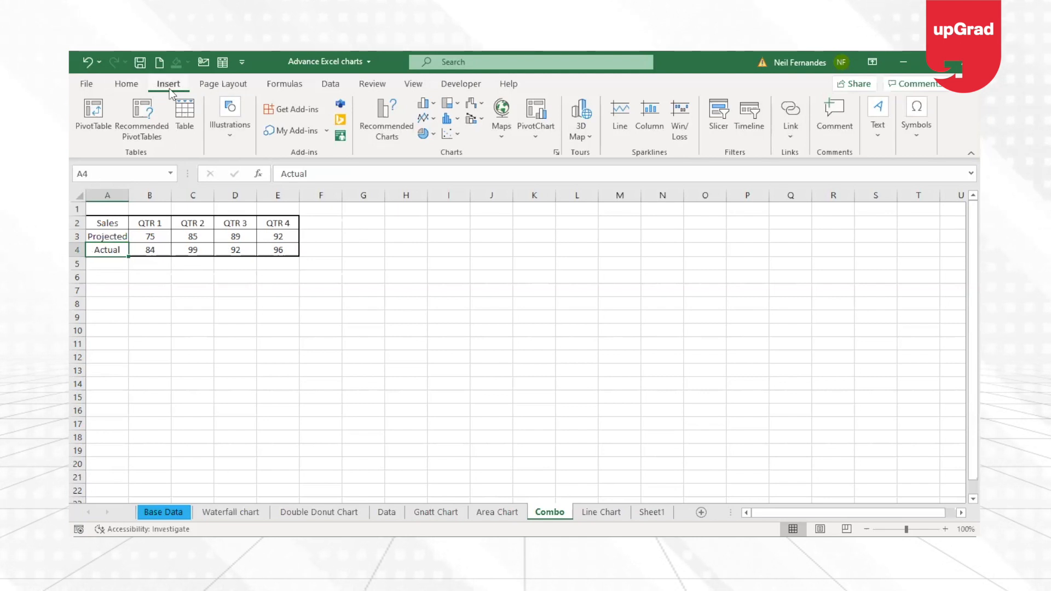
- Insert a recommended Clustered Column chart of the quarterly sales table to preview the comparison, and delete it
click(155, 236)
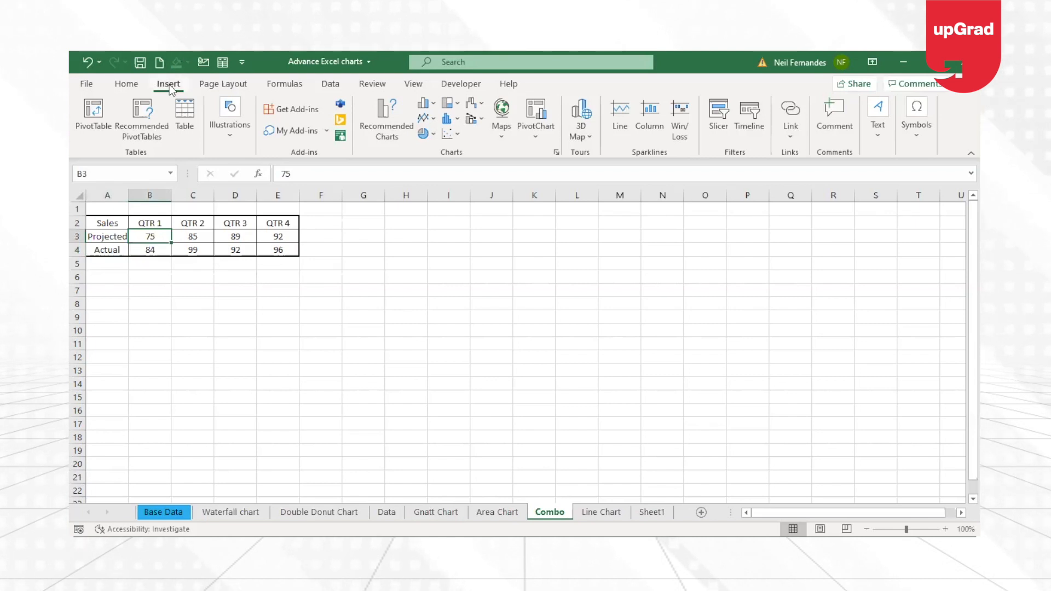
click(404, 109)
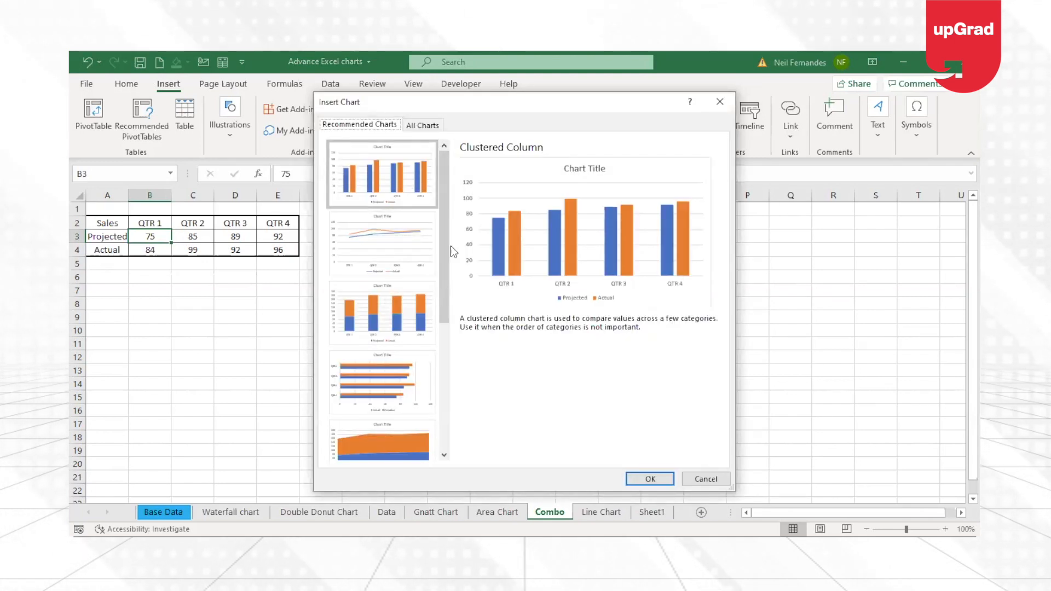
drag(445, 249, 438, 215)
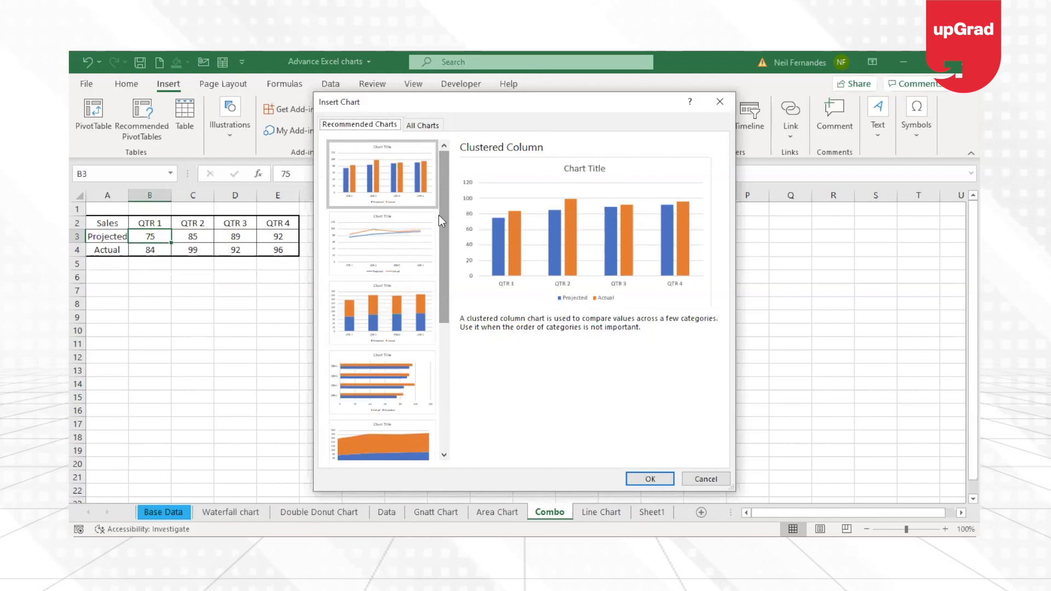
click(393, 166)
click(393, 166)
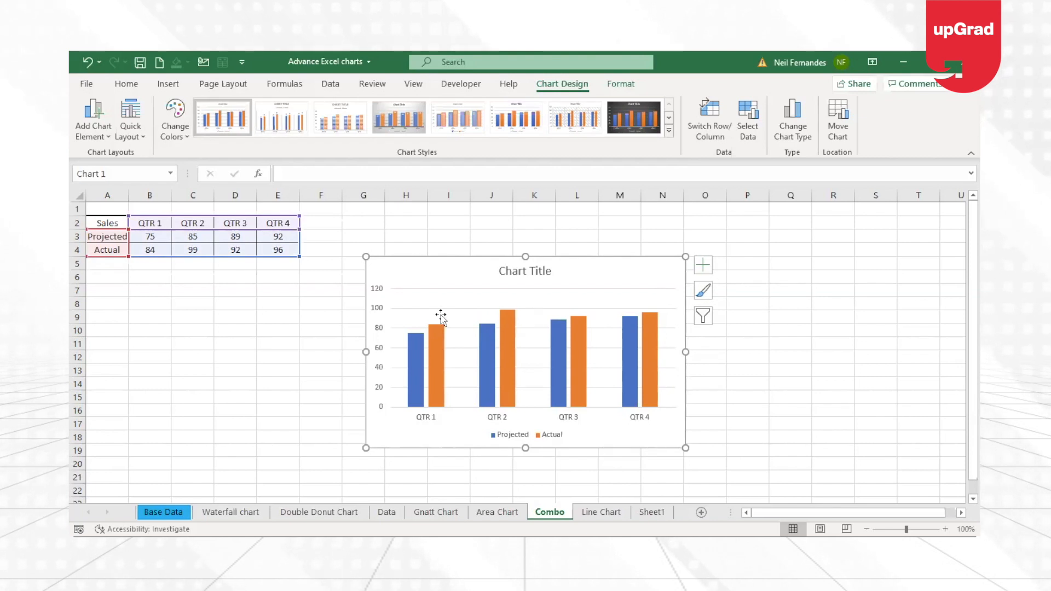
mouse_move(411, 369)
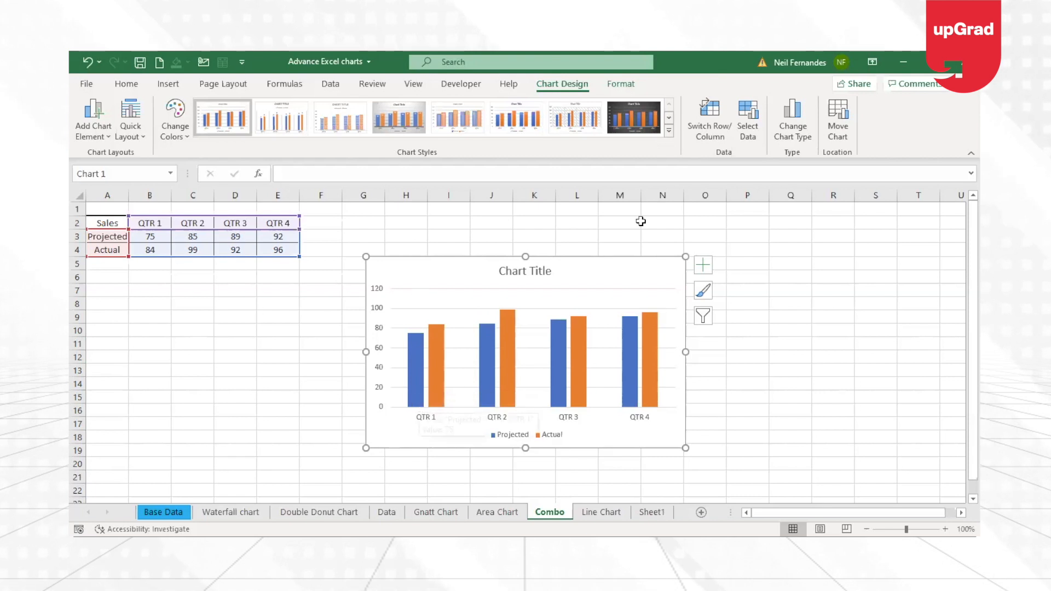
key(Delete)
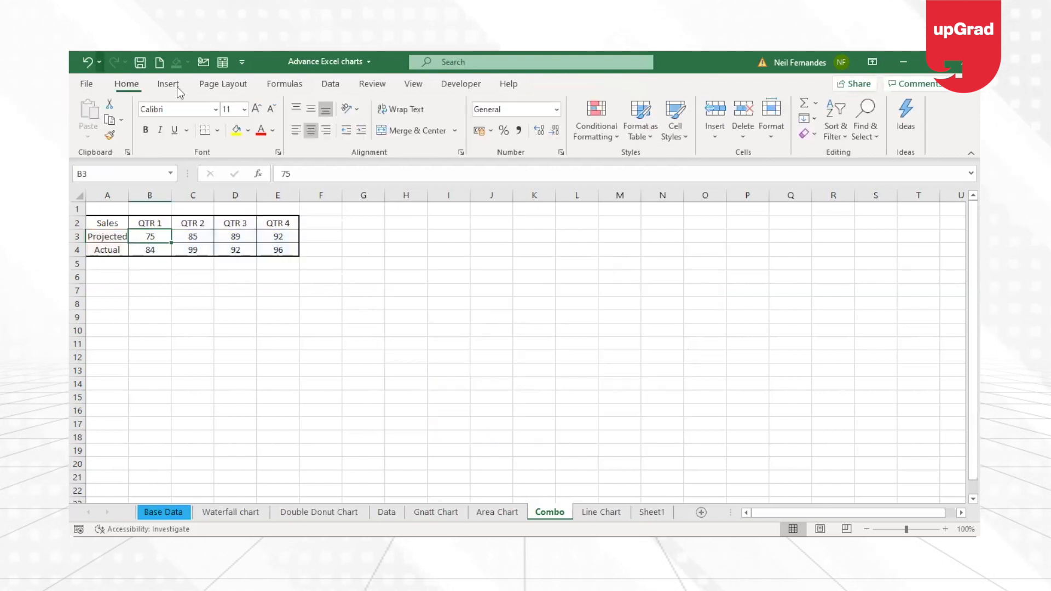
- Start inserting a Combo chart of the quarterly sales table with the Clustered Column - Line layout
click(181, 84)
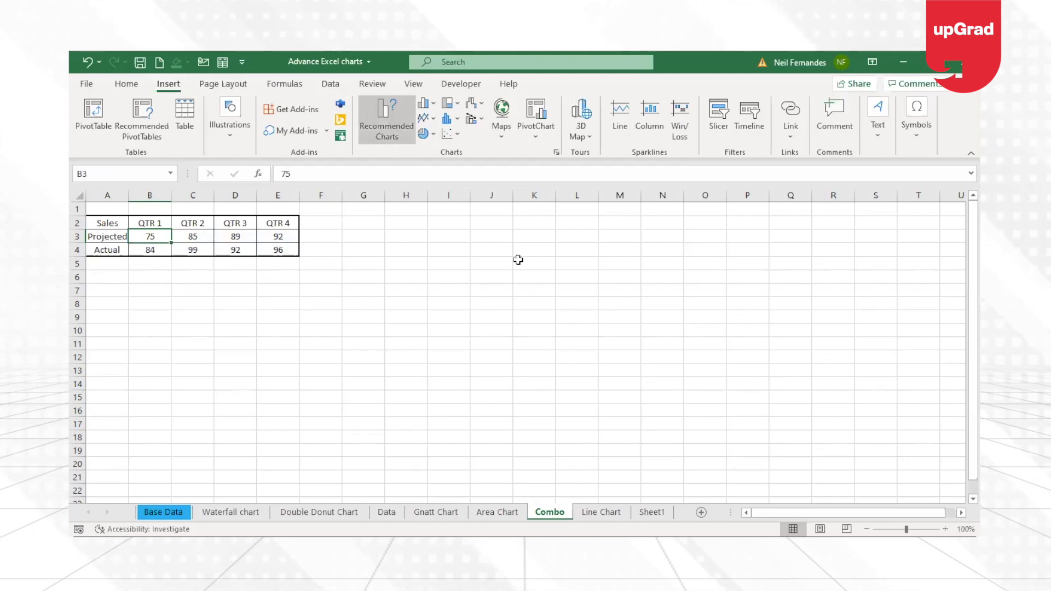
click(402, 137)
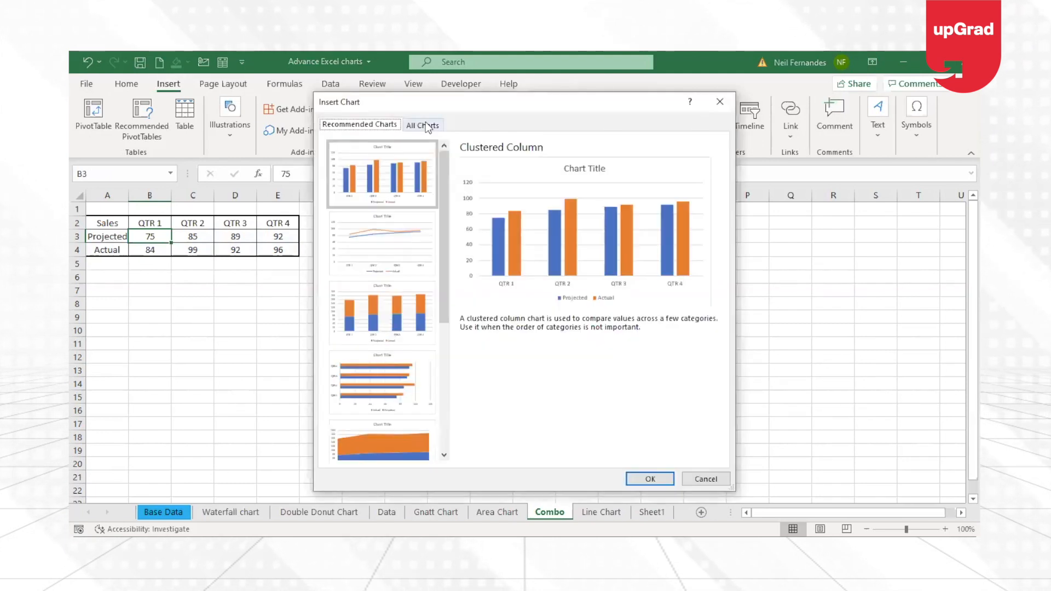
click(427, 126)
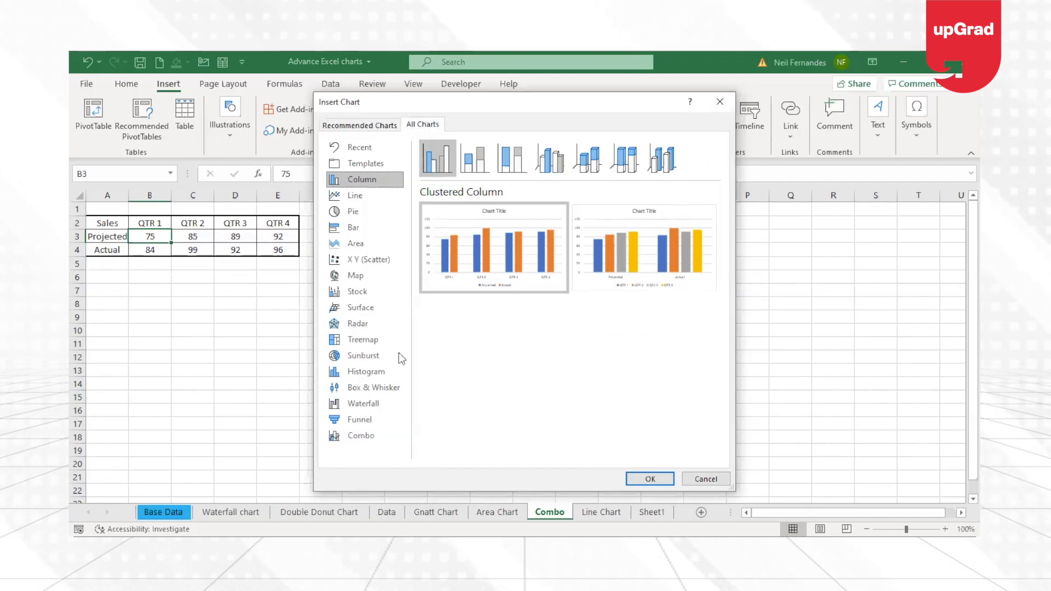
click(351, 437)
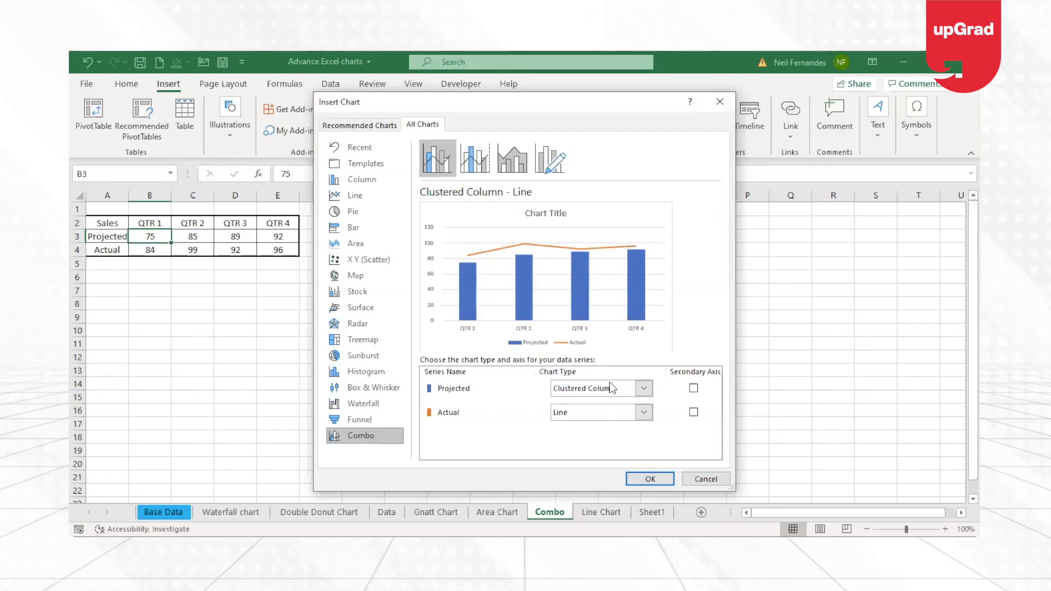
- Try the Area and Stacked Area types for the Projected series in the combo chart, and set it back to Clustered Column
click(649, 389)
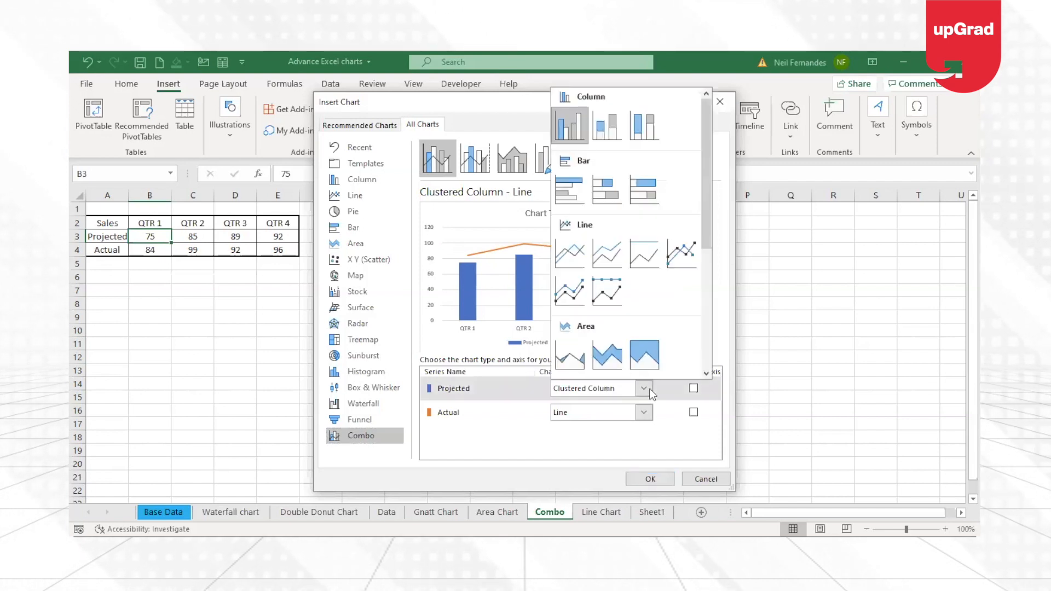
click(569, 362)
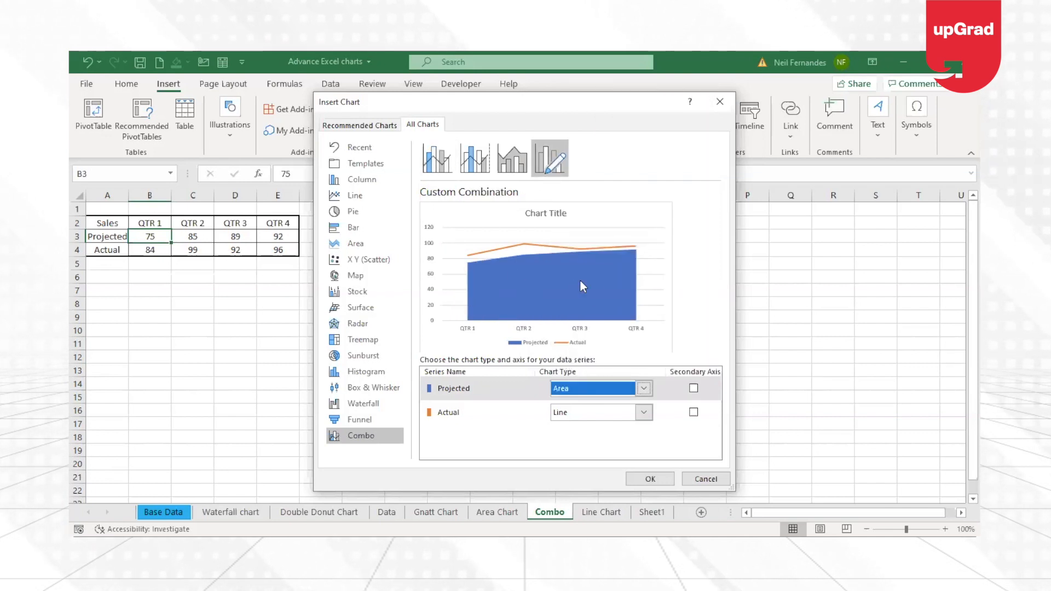
click(644, 389)
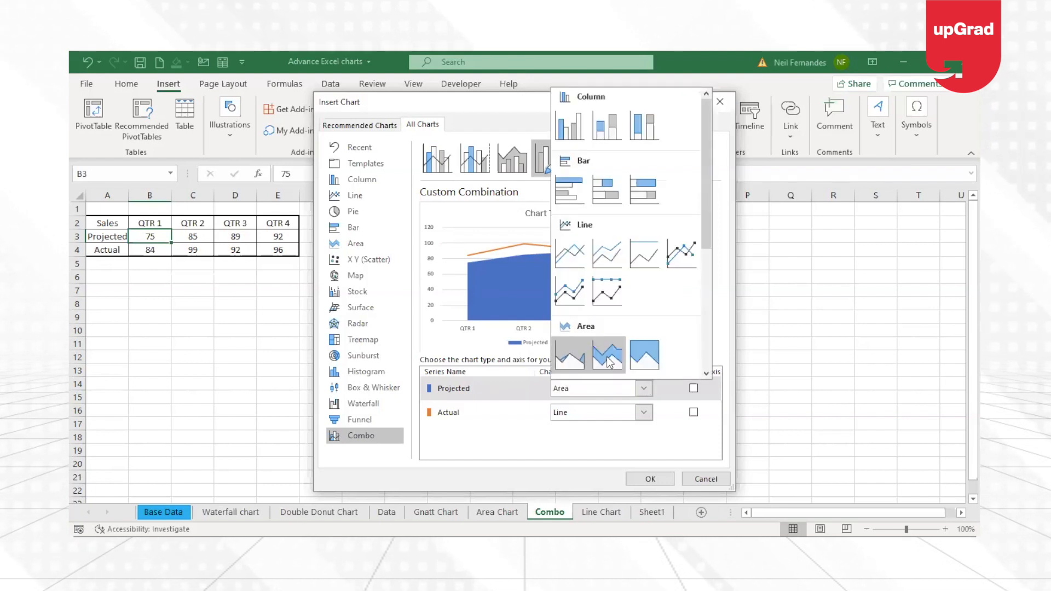
click(606, 356)
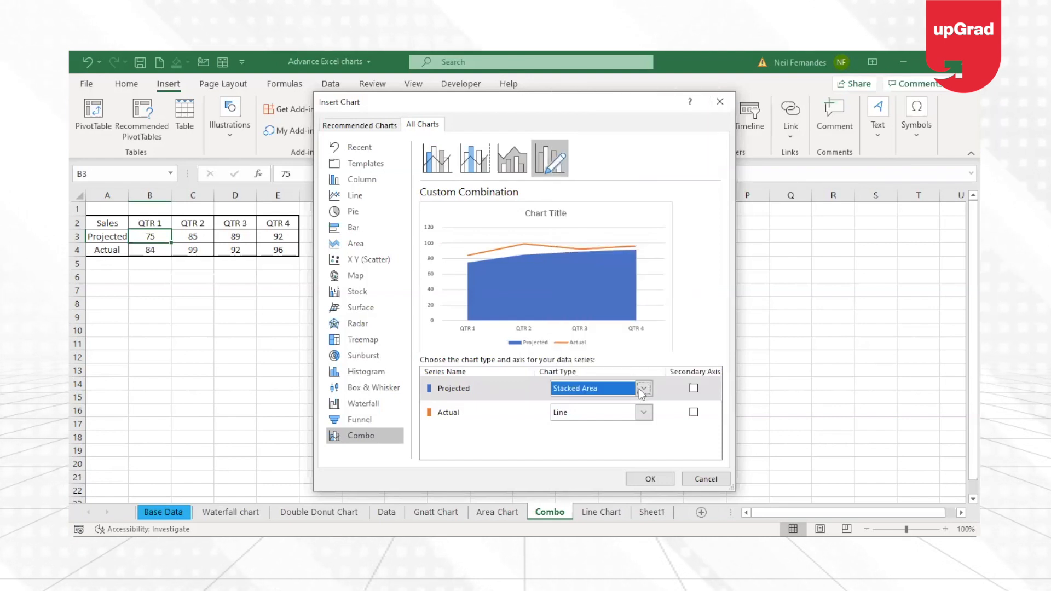
click(643, 388)
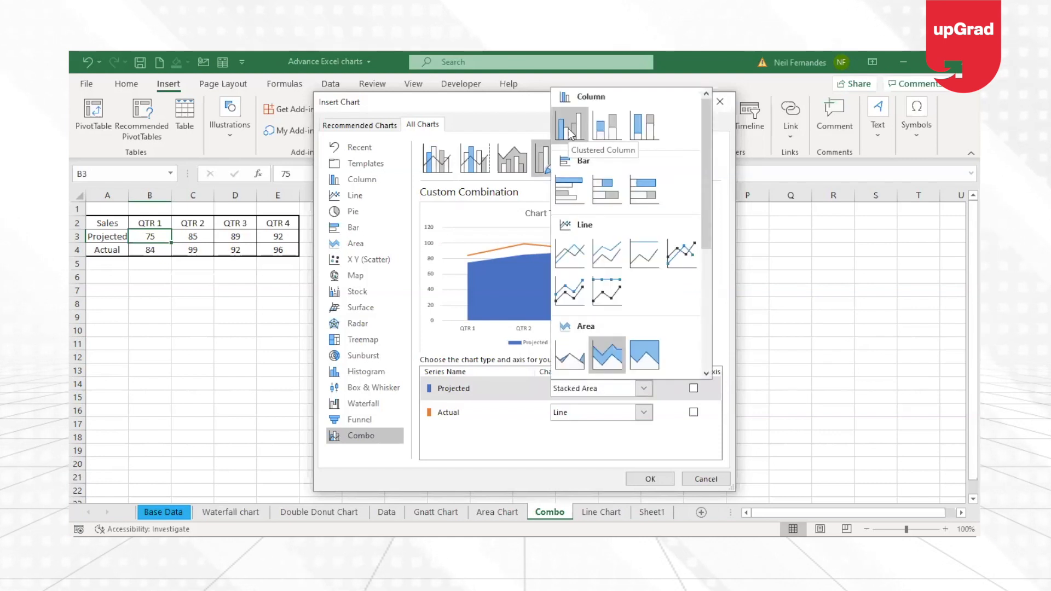
click(569, 133)
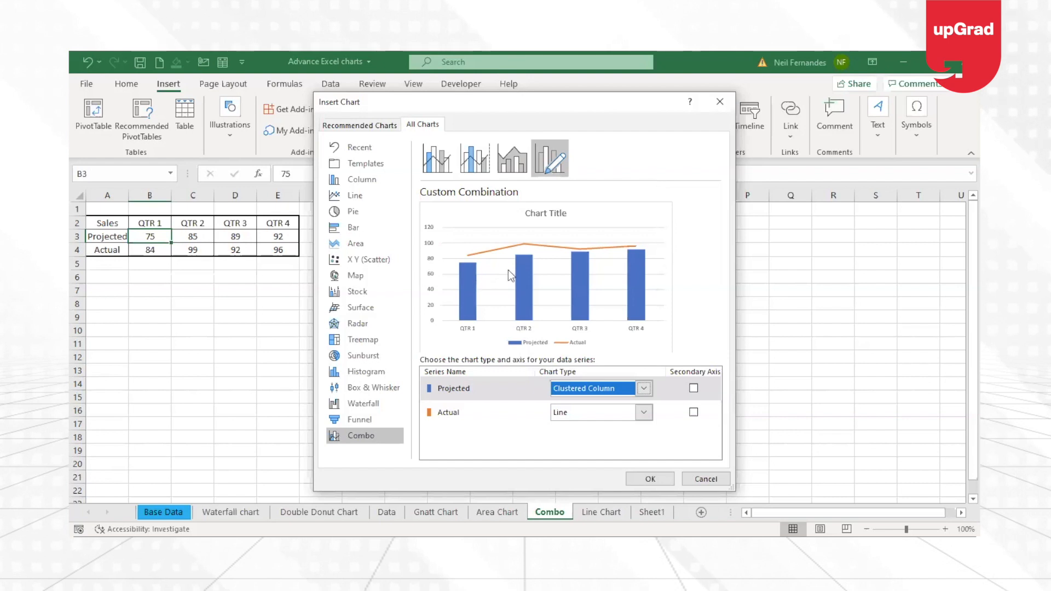
click(590, 421)
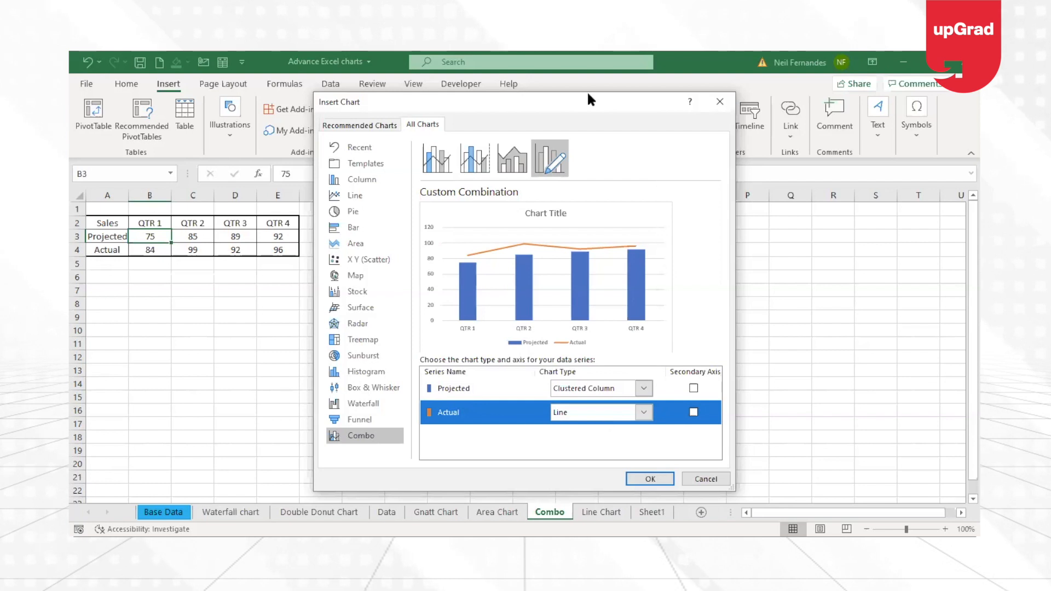
- Try Clustered Column for the Actual series and Line for the Projected series, and set Projected back to Clustered Column
click(631, 387)
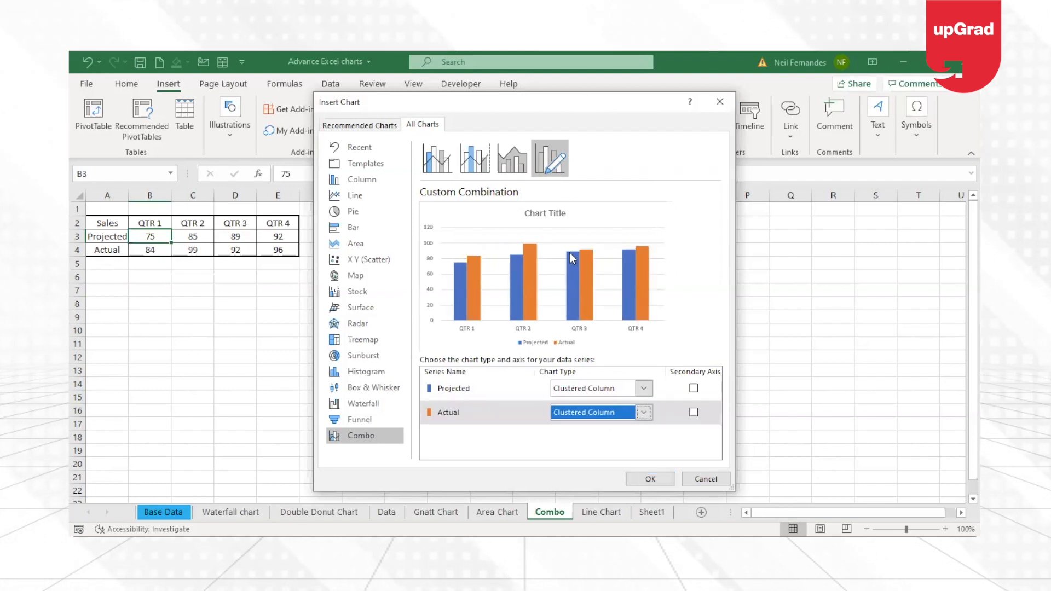
click(644, 388)
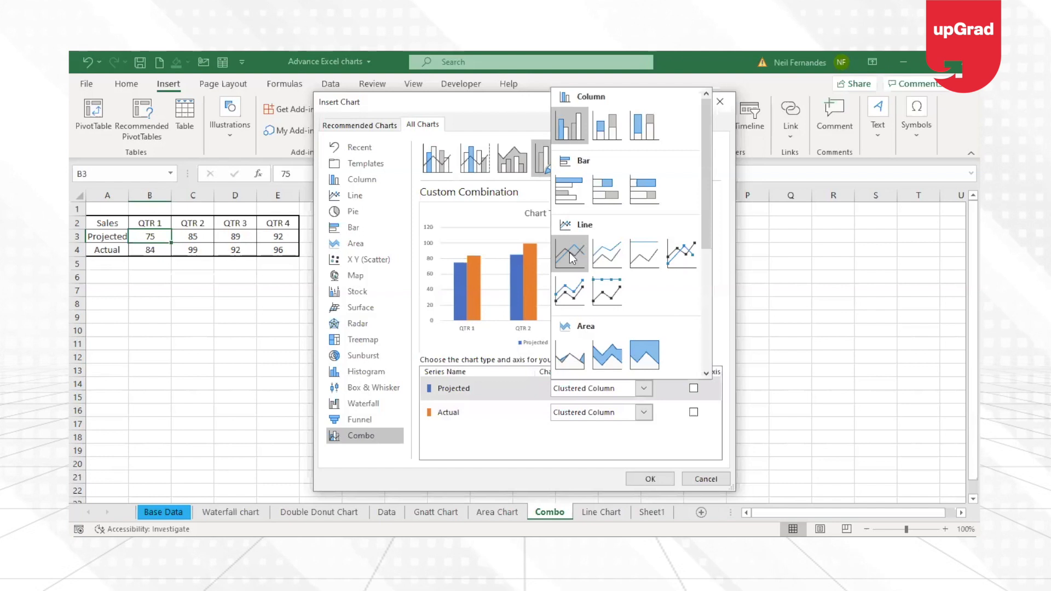
click(571, 256)
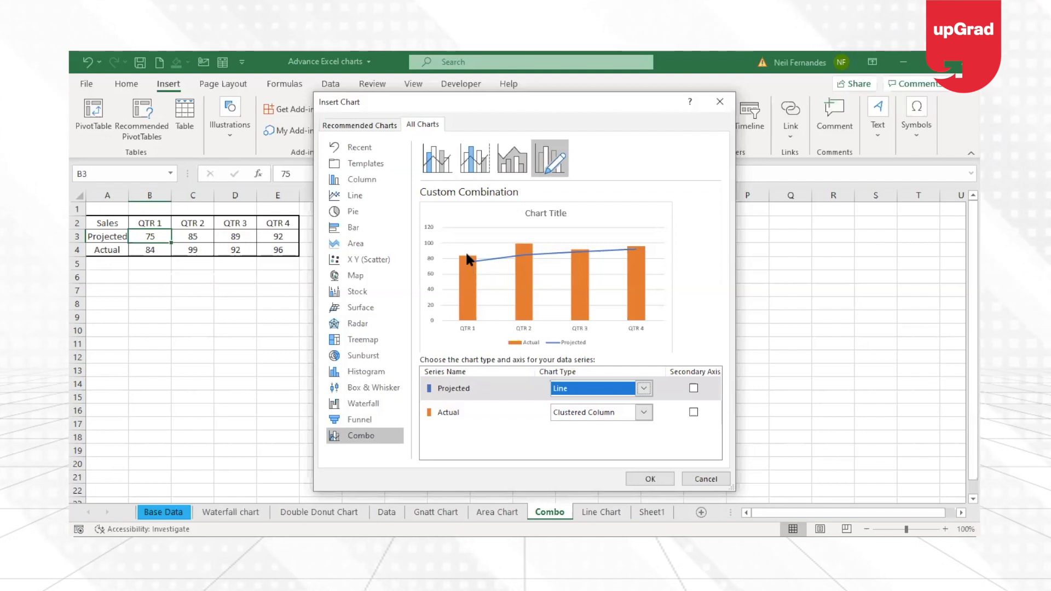
click(644, 389)
click(573, 123)
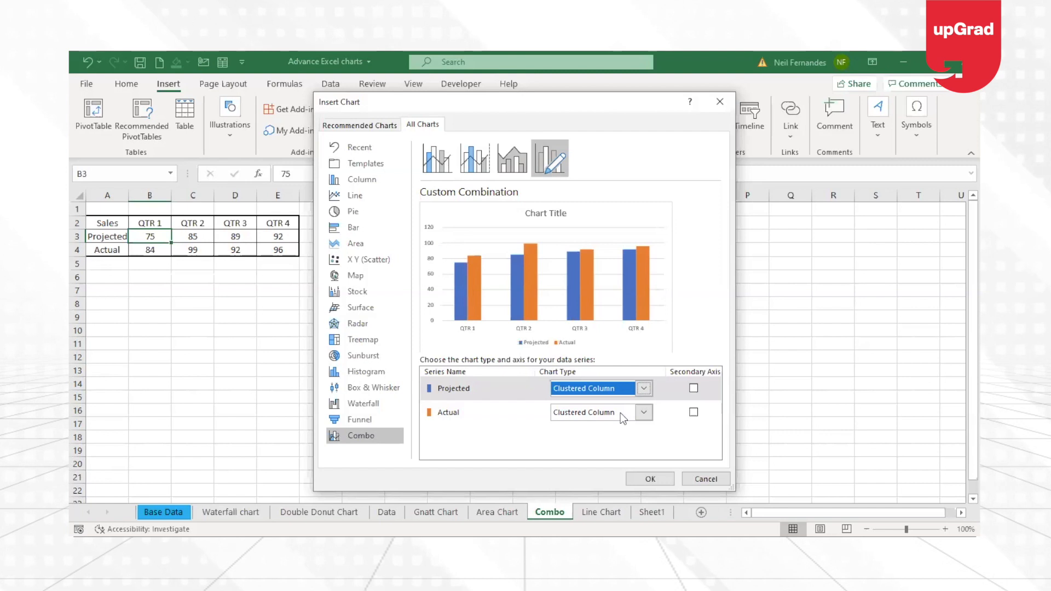
- Set the Actual series to Line, insert the combo chart, and place it just beside the quarterly sales table
click(619, 413)
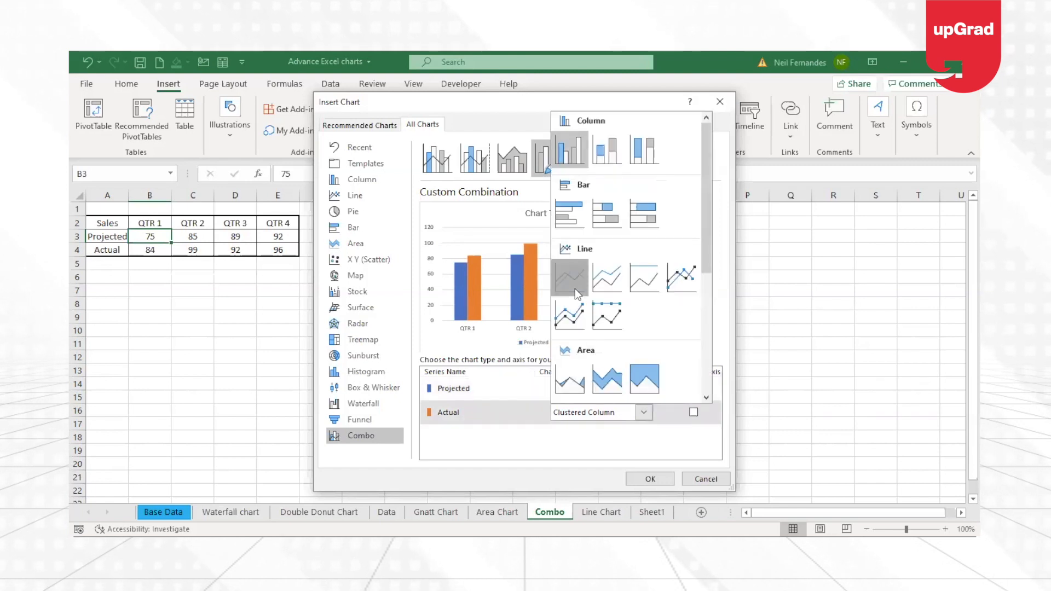
click(574, 288)
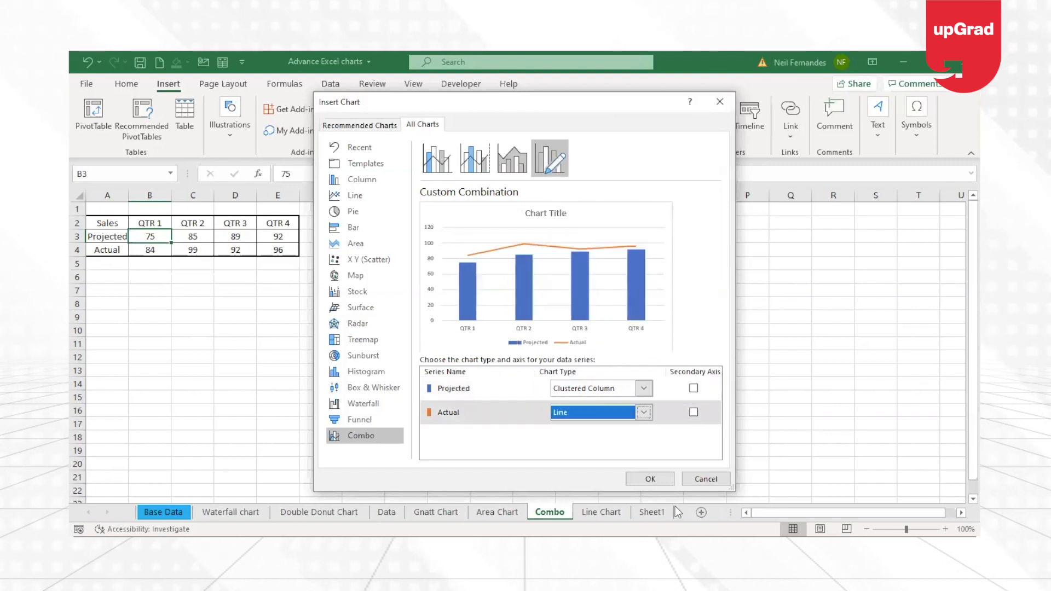
click(650, 479)
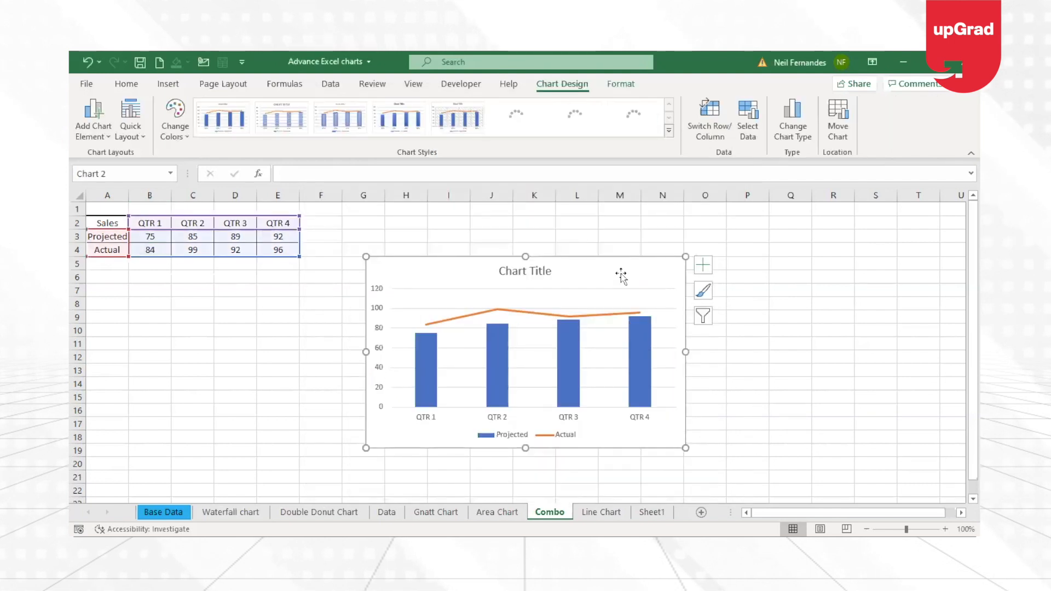
mouse_move(622, 266)
mouse_down()
mouse_move(587, 225)
mouse_move(599, 230)
mouse_up()
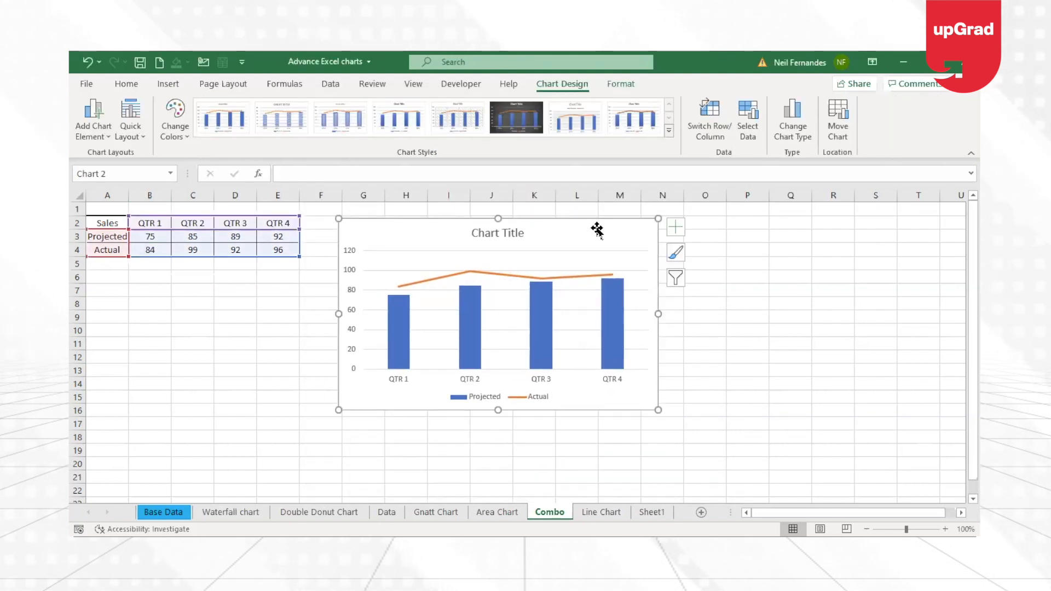
- Add data labels to the combo chart and position the Projected series' labels at Inside End
click(677, 228)
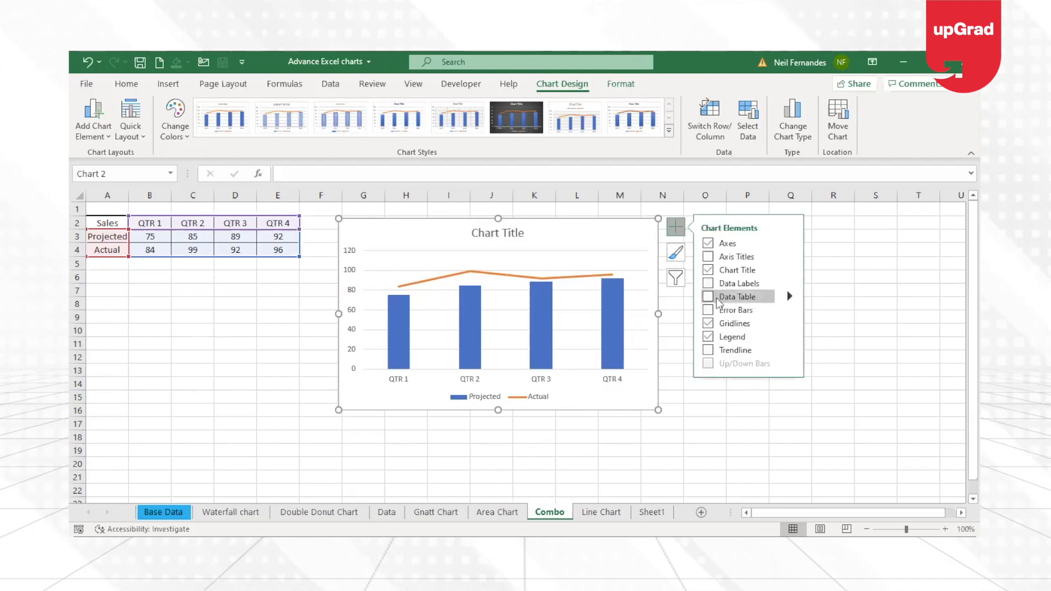
click(710, 285)
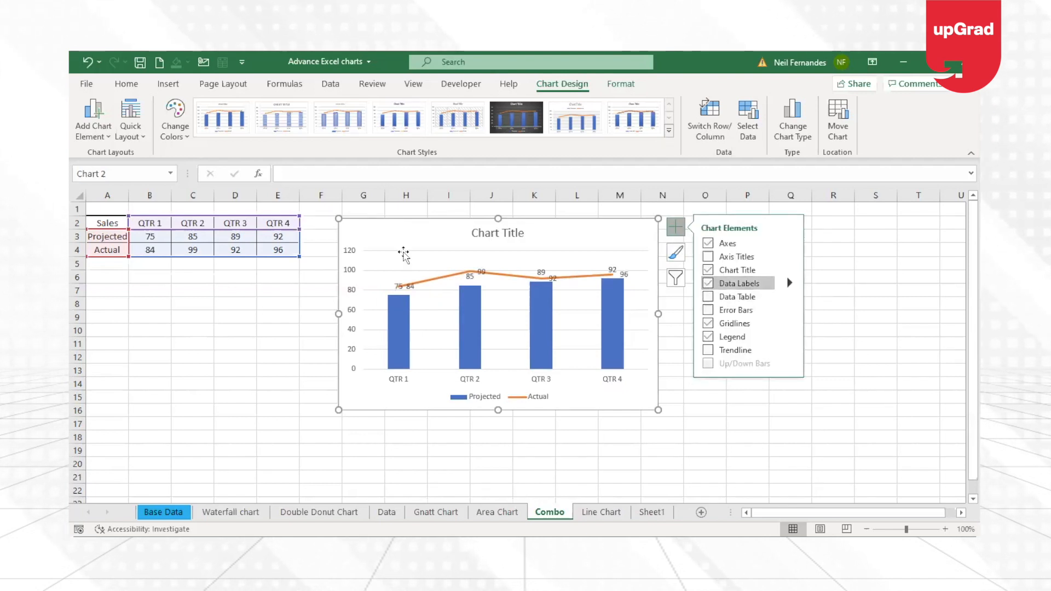
click(402, 287)
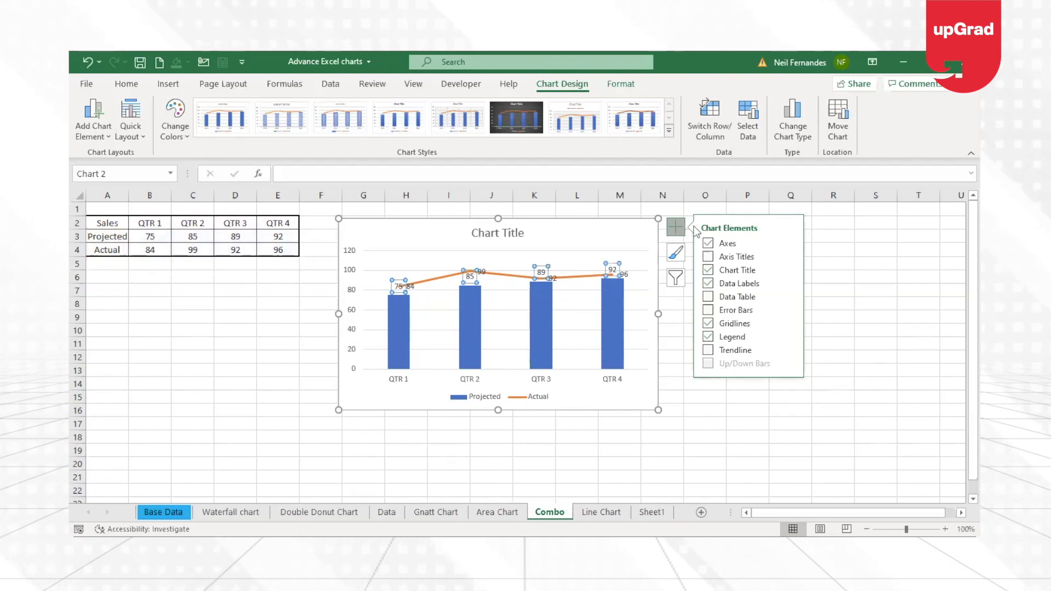
click(790, 283)
click(848, 320)
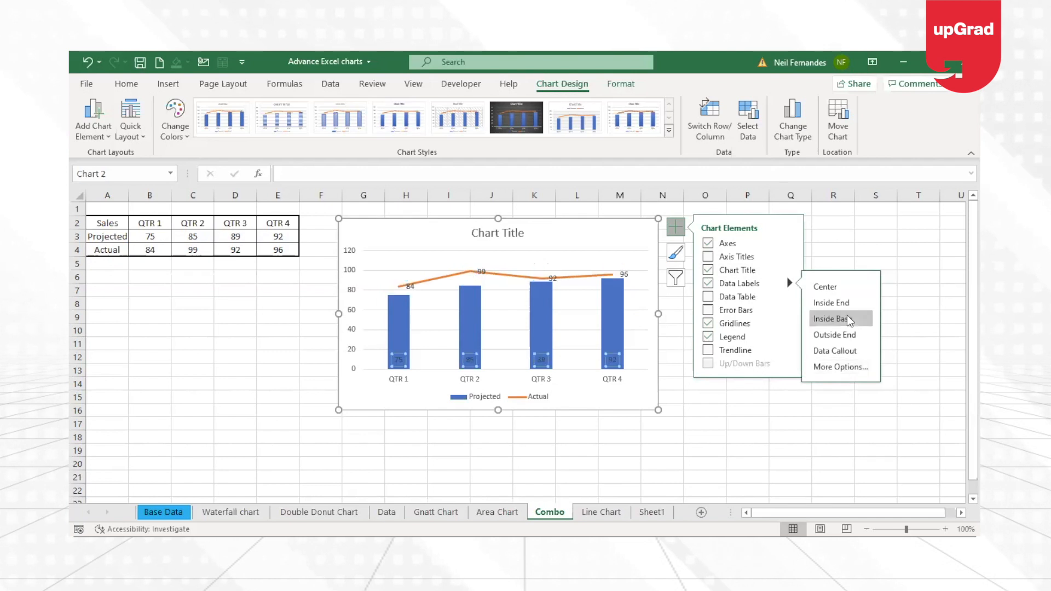
click(831, 303)
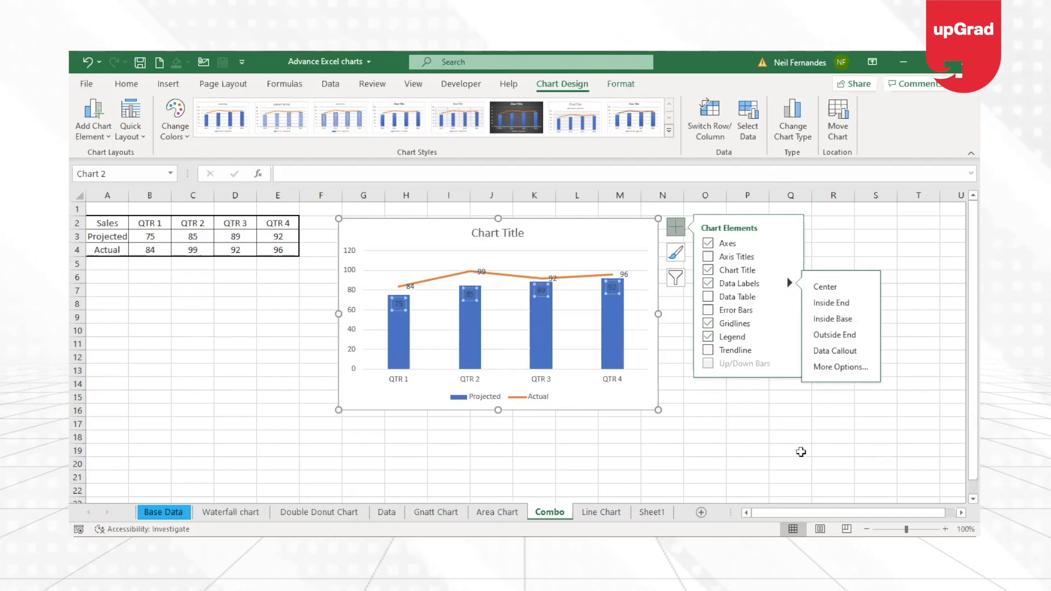
click(801, 452)
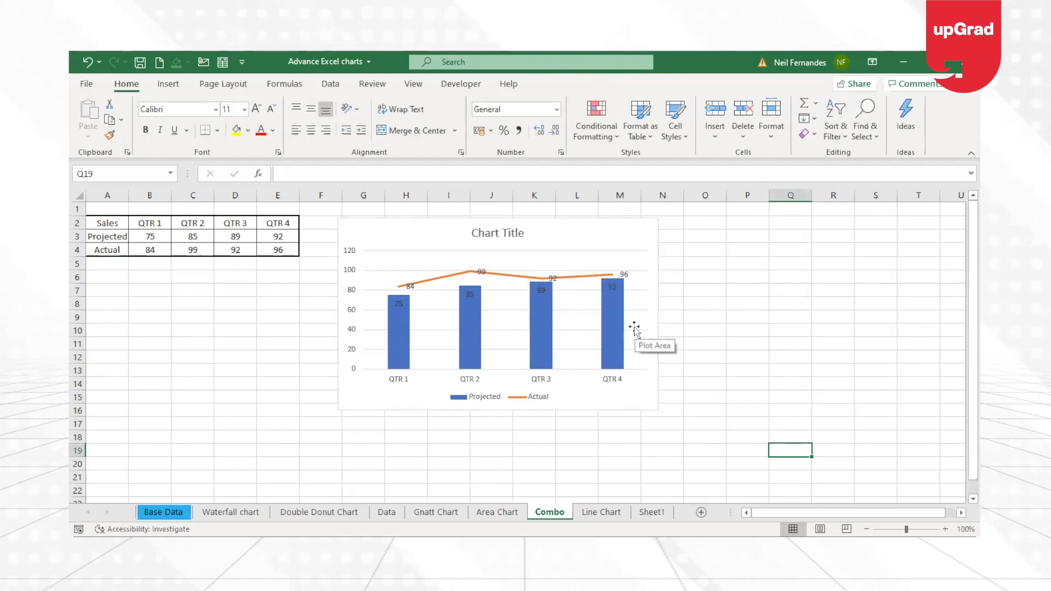
mouse_move(416, 365)
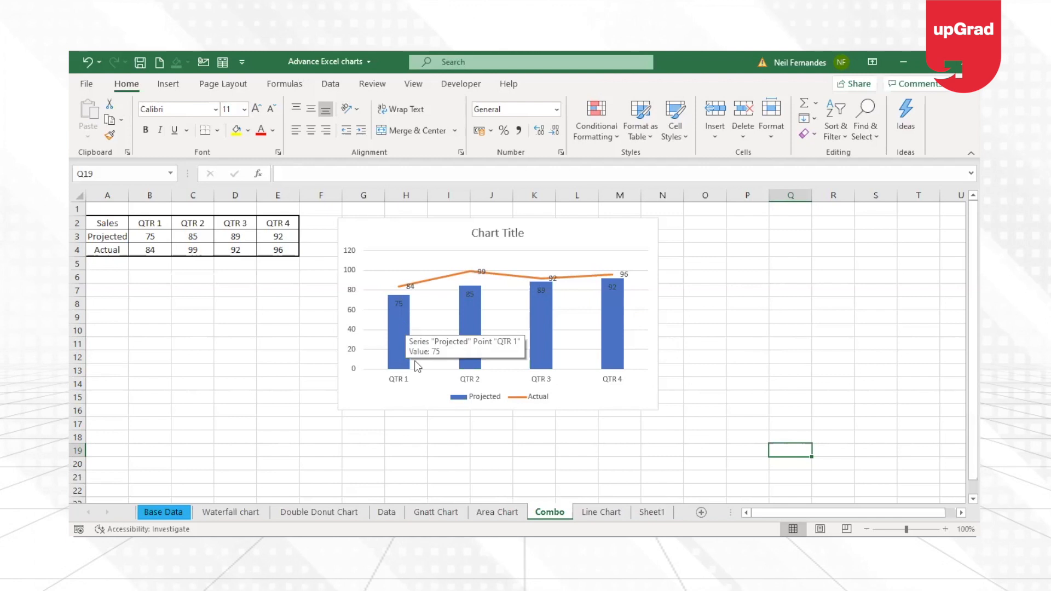
click(478, 399)
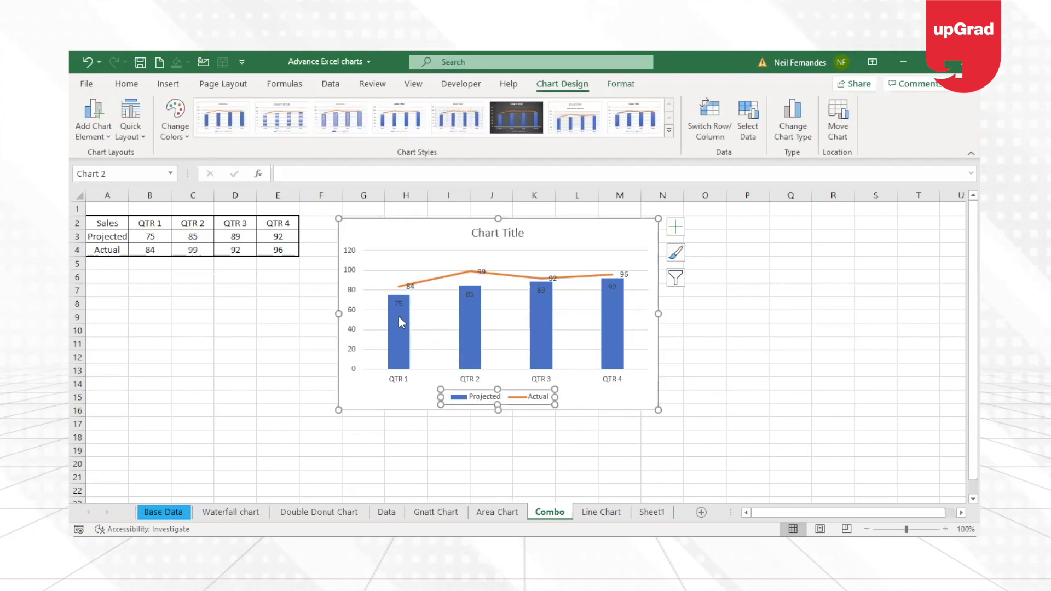
click(399, 316)
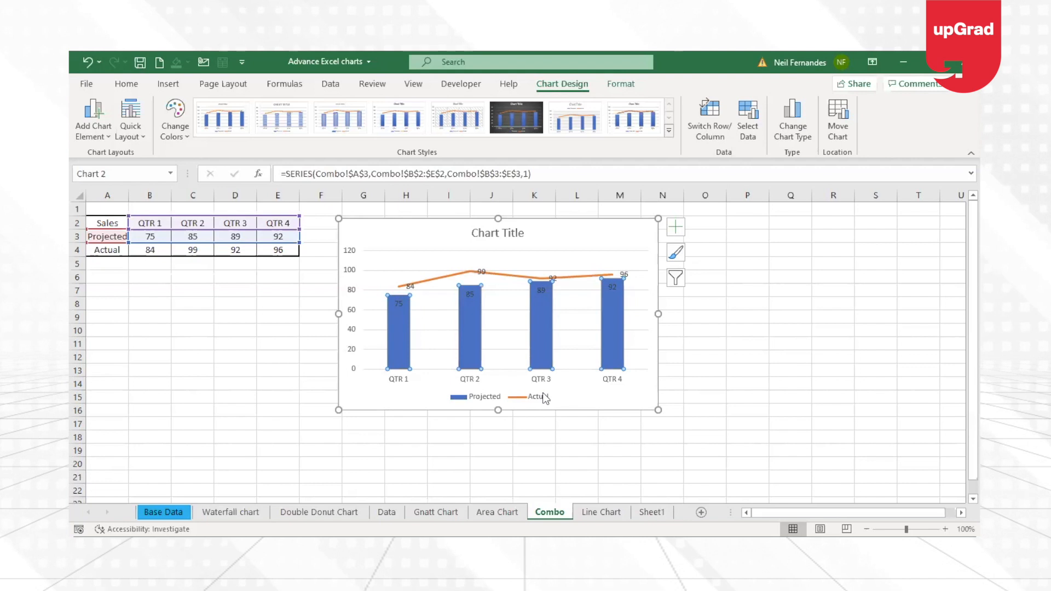
- Position the Actual series' data labels Above the line
click(485, 272)
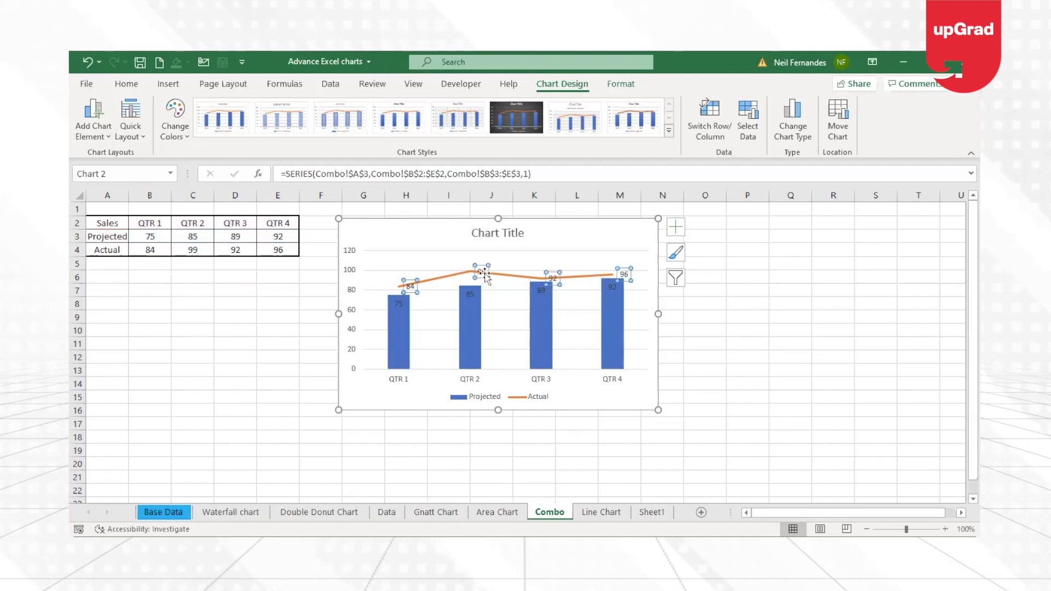
click(675, 228)
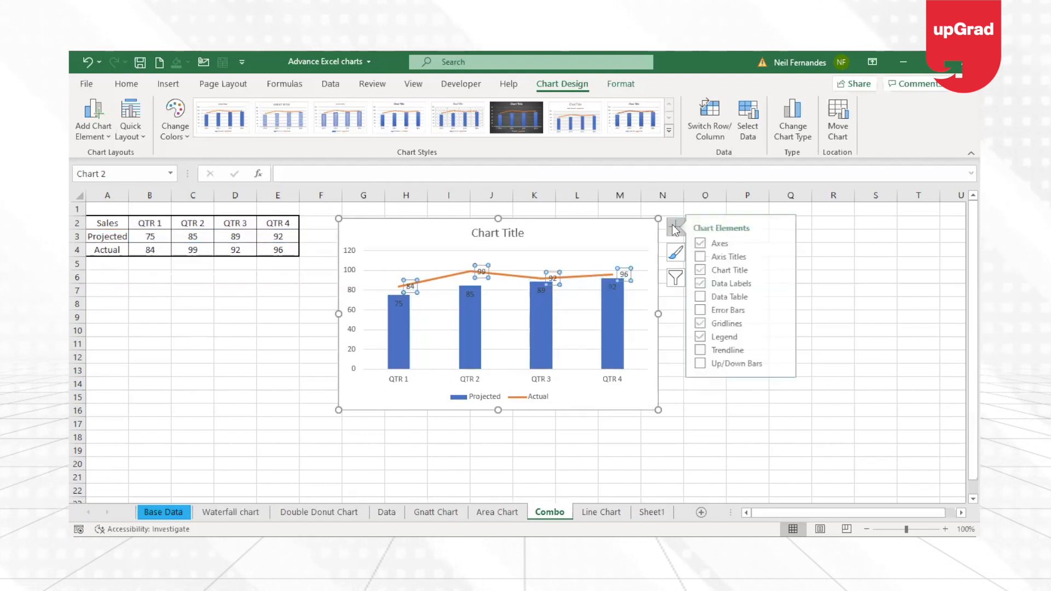
click(791, 284)
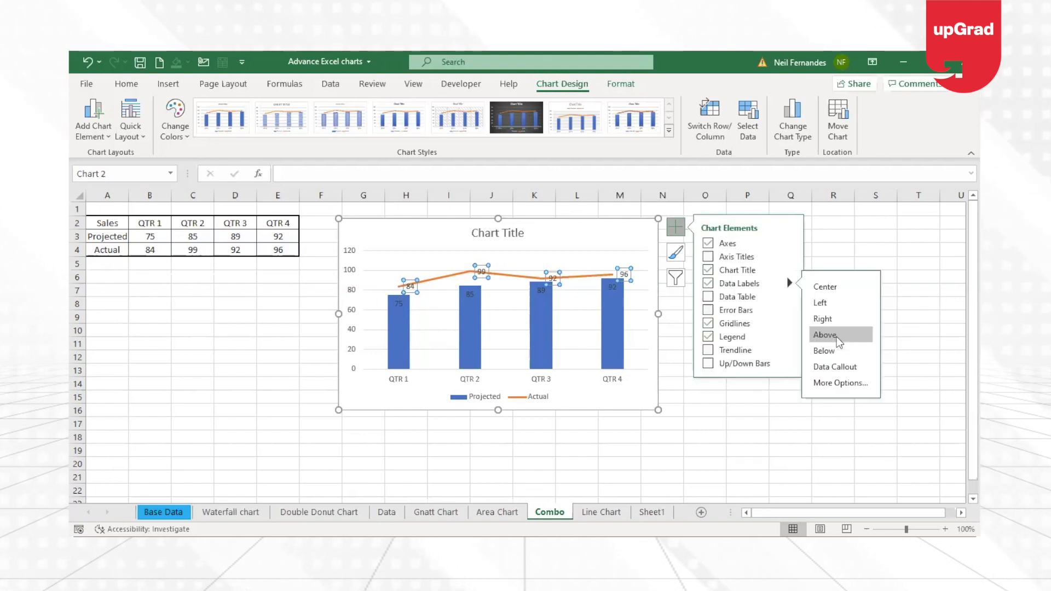
click(837, 335)
click(786, 462)
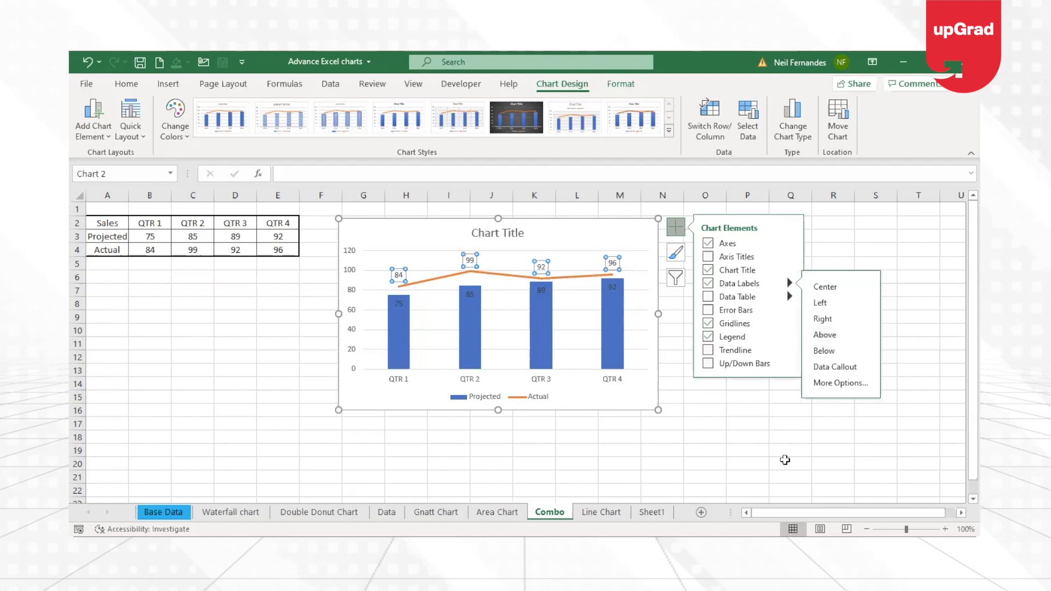
click(401, 287)
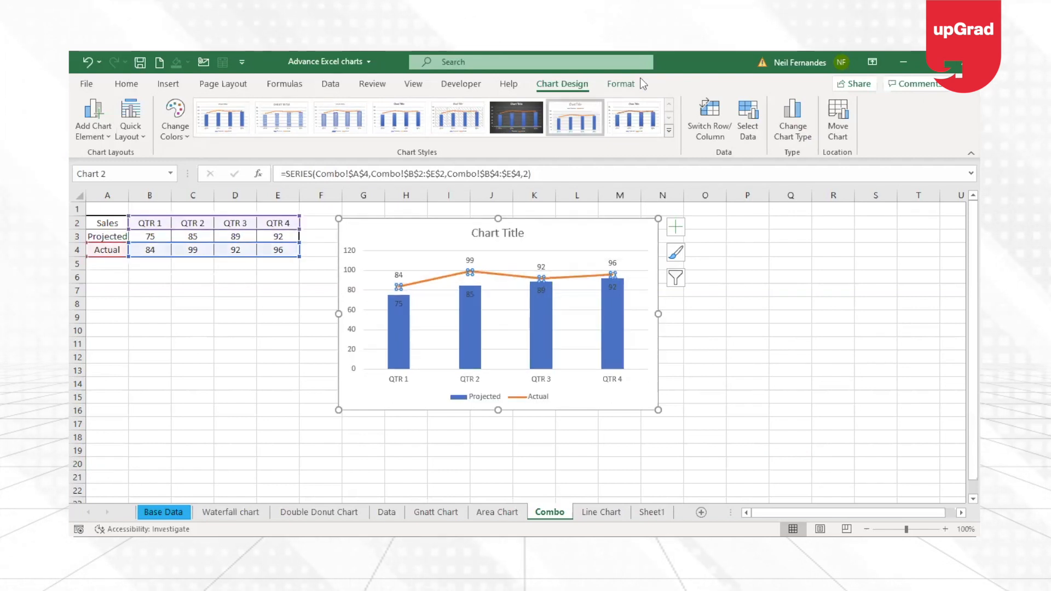
click(621, 84)
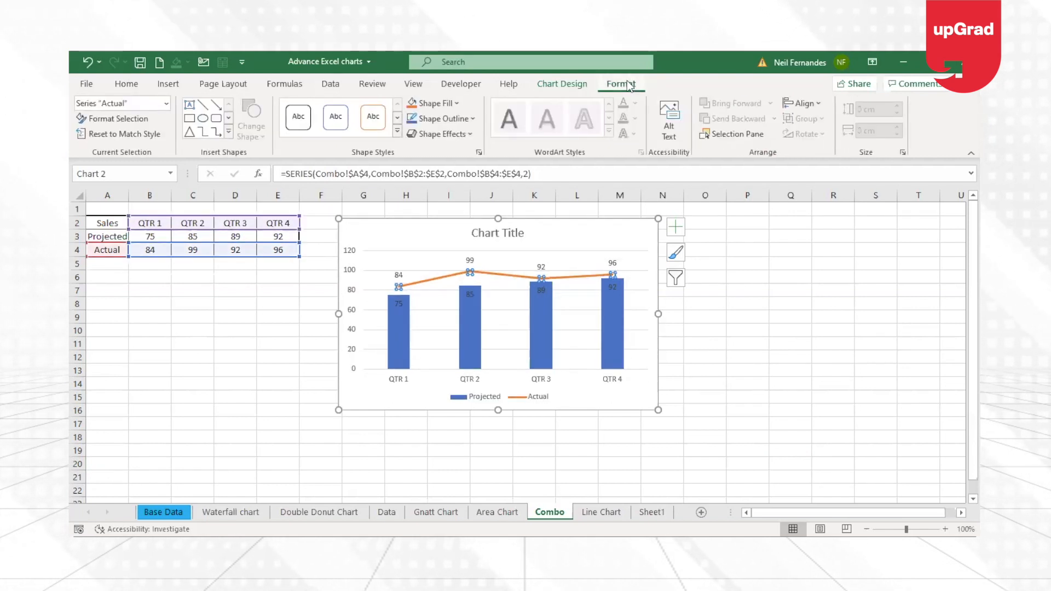
click(773, 317)
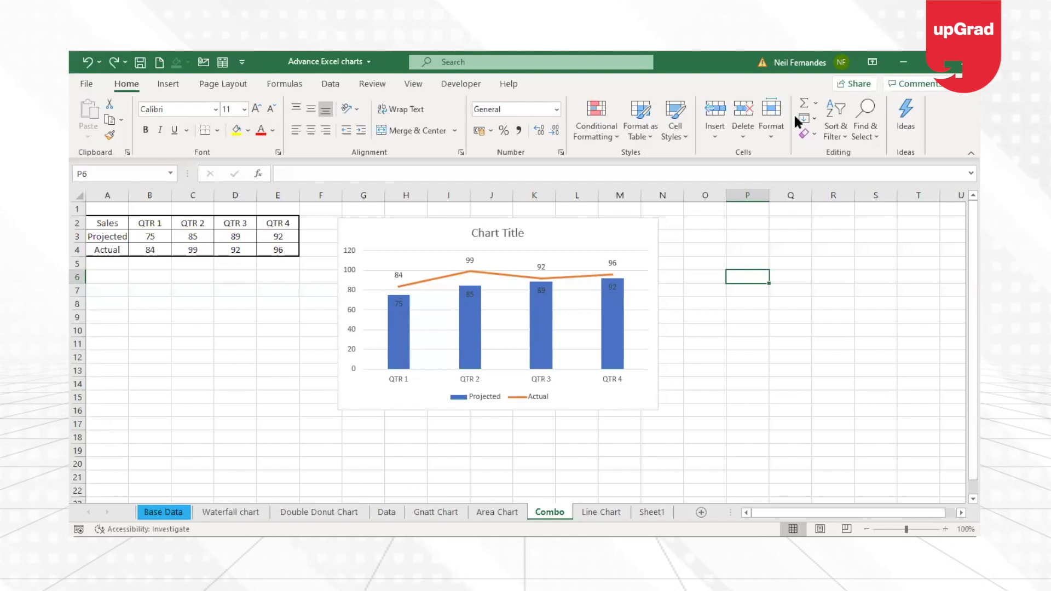
- Format the Actual line series to use built-in markers of the diamond type
click(613, 278)
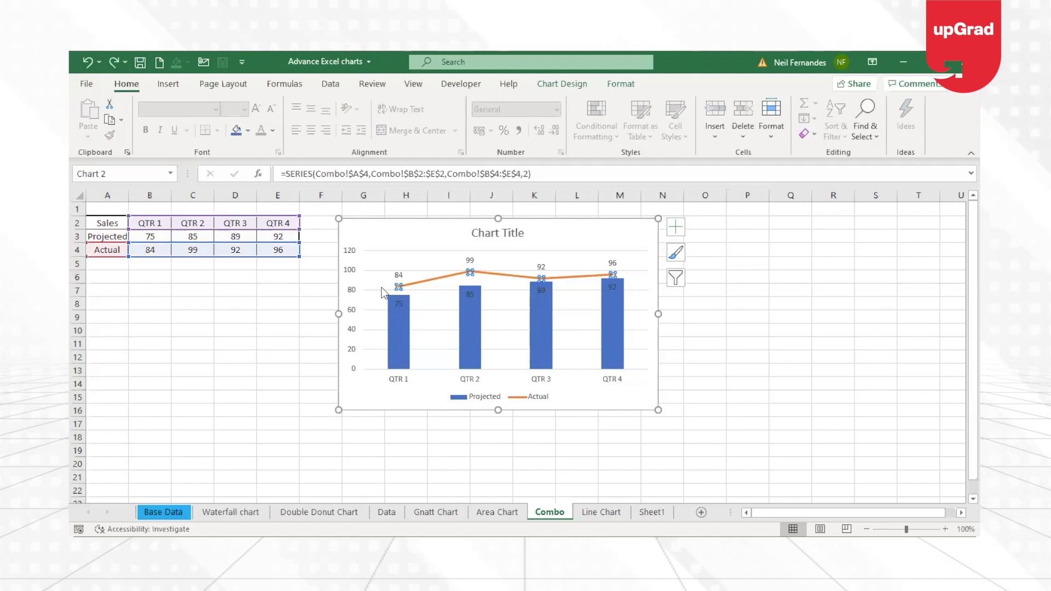
mouse_move(491, 270)
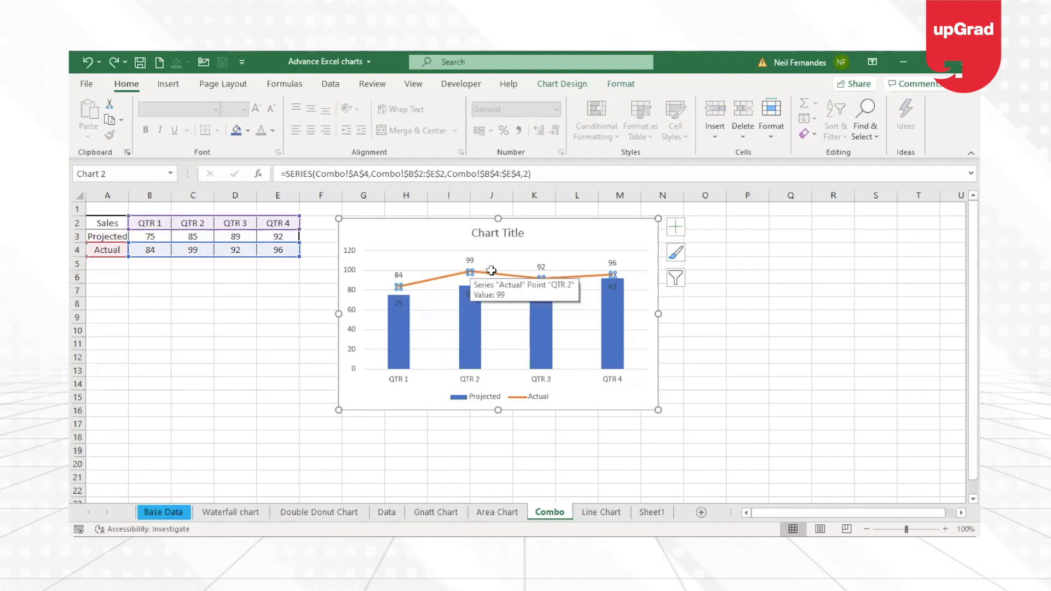
mouse_move(613, 275)
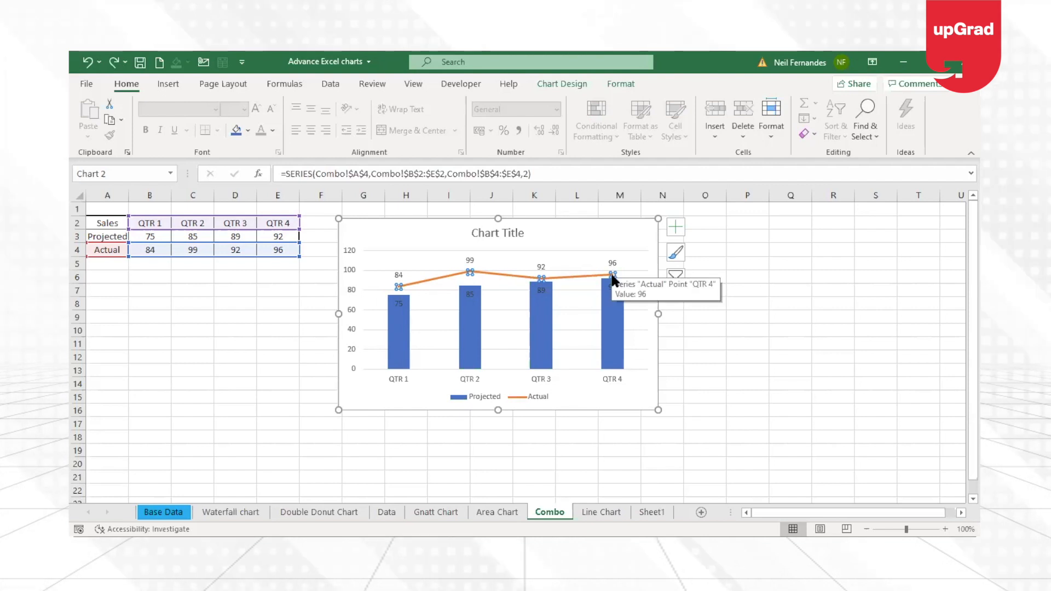
right_click(614, 279)
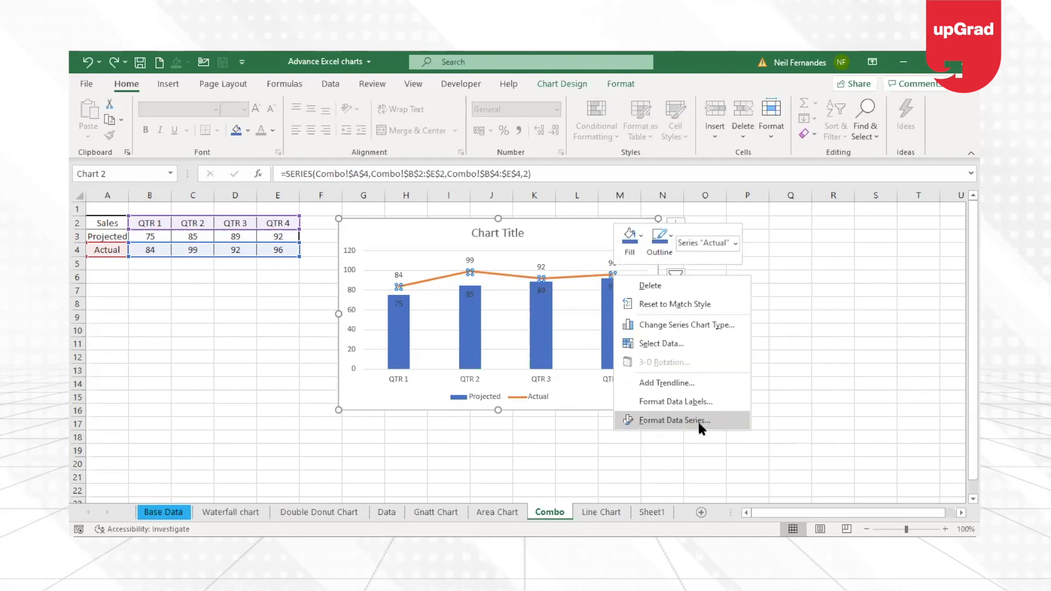
click(697, 419)
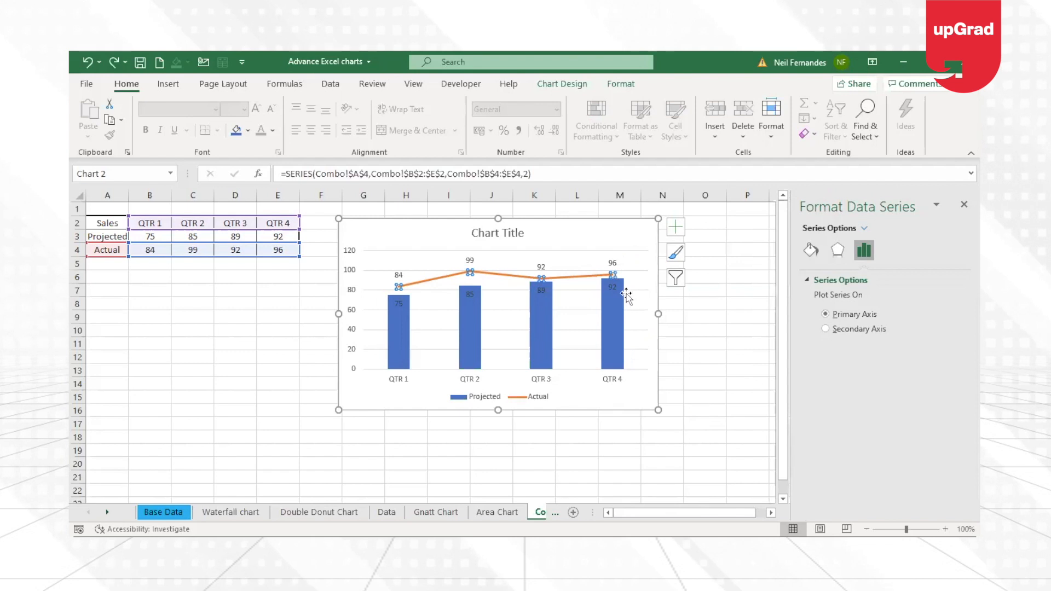
click(810, 251)
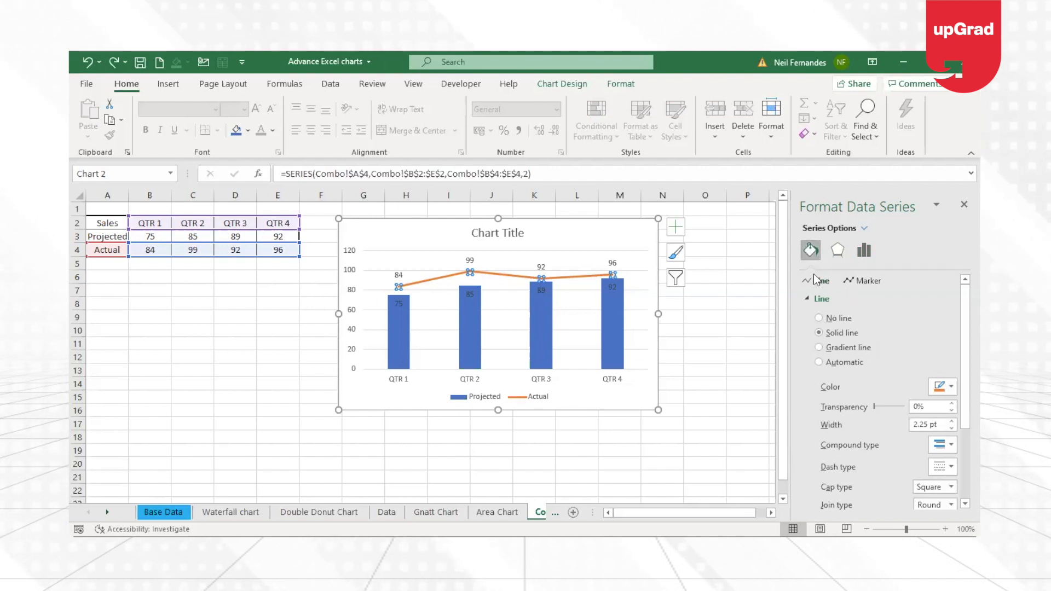
click(860, 283)
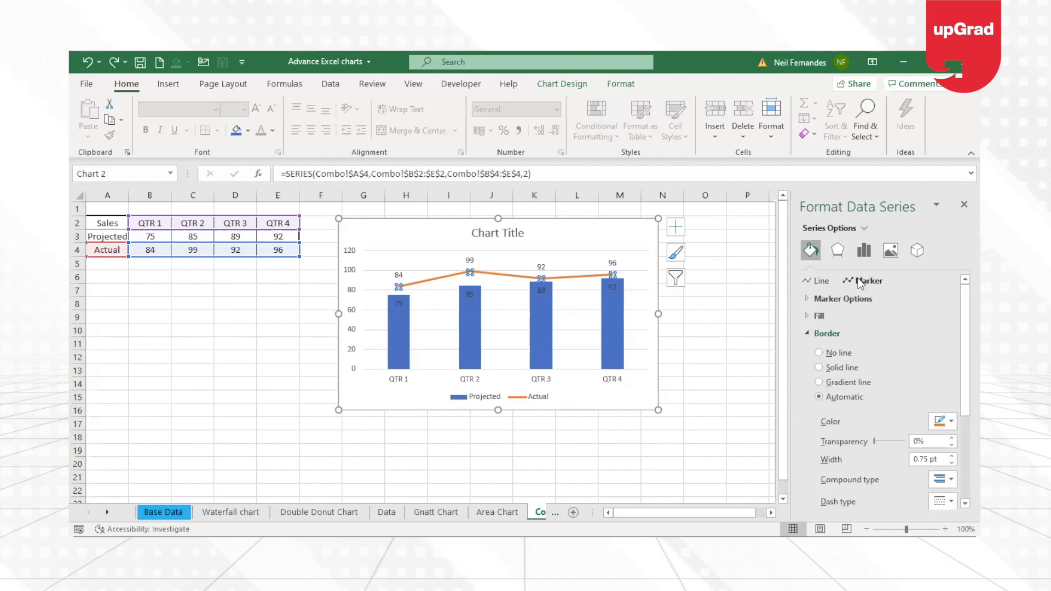
click(810, 300)
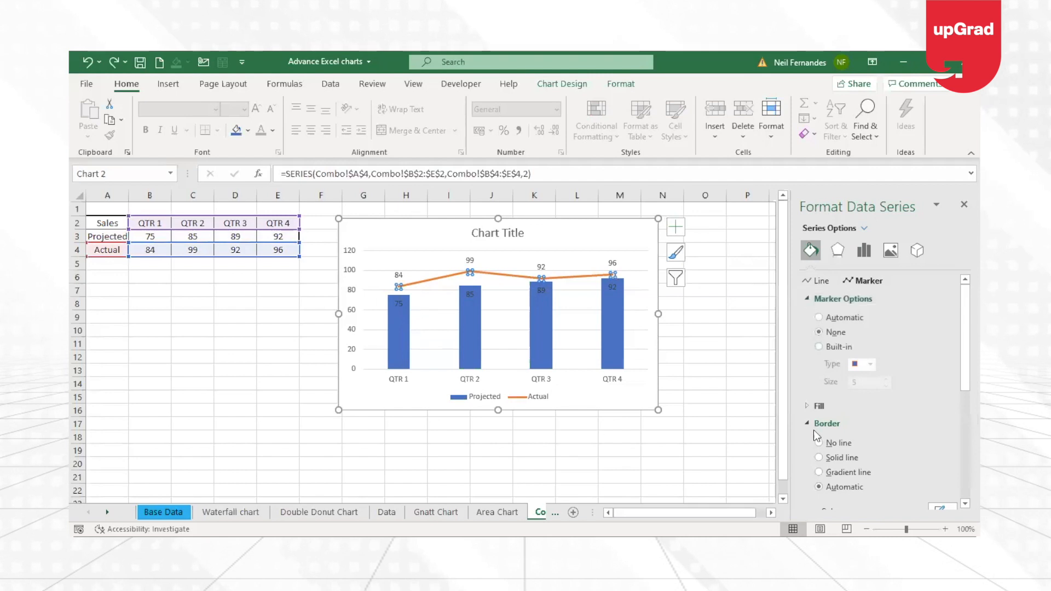
click(819, 347)
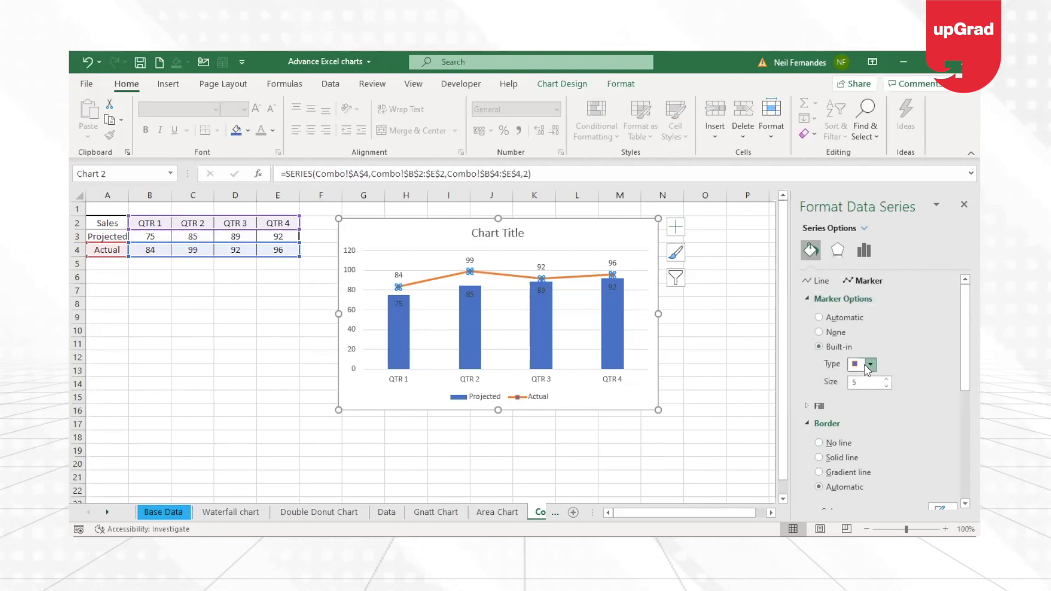
click(870, 365)
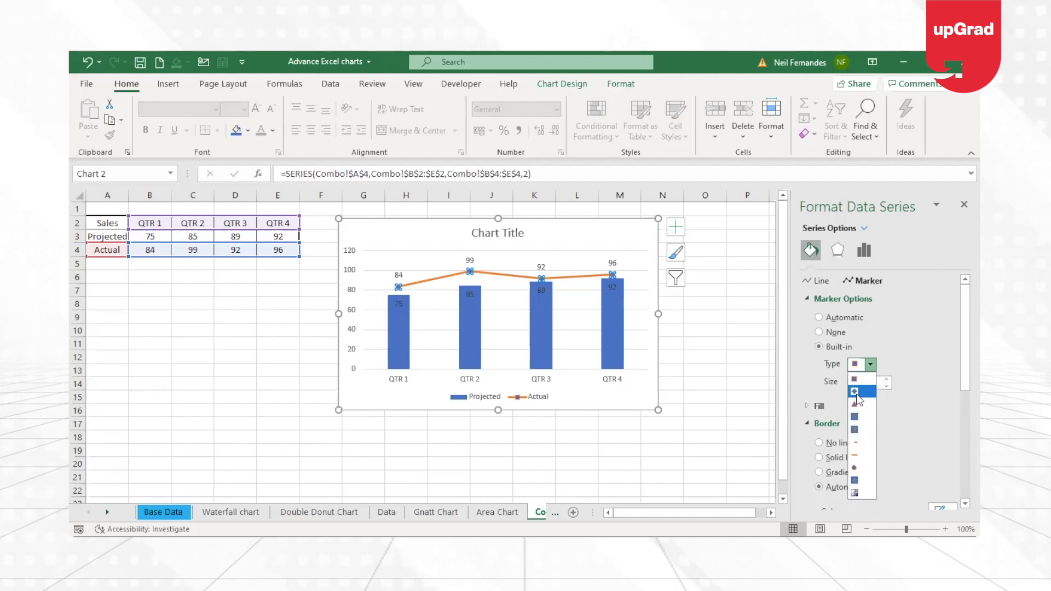
click(857, 393)
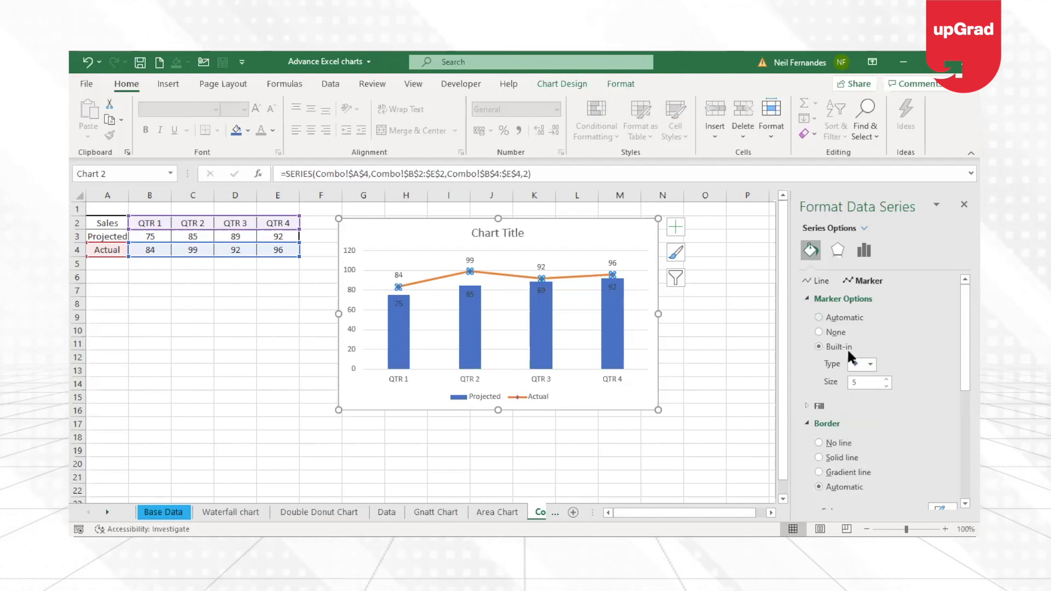
- Set the Actual series' built-in marker size to 9 and remove the marker border by choosing No line
click(885, 378)
click(885, 379)
click(885, 379)
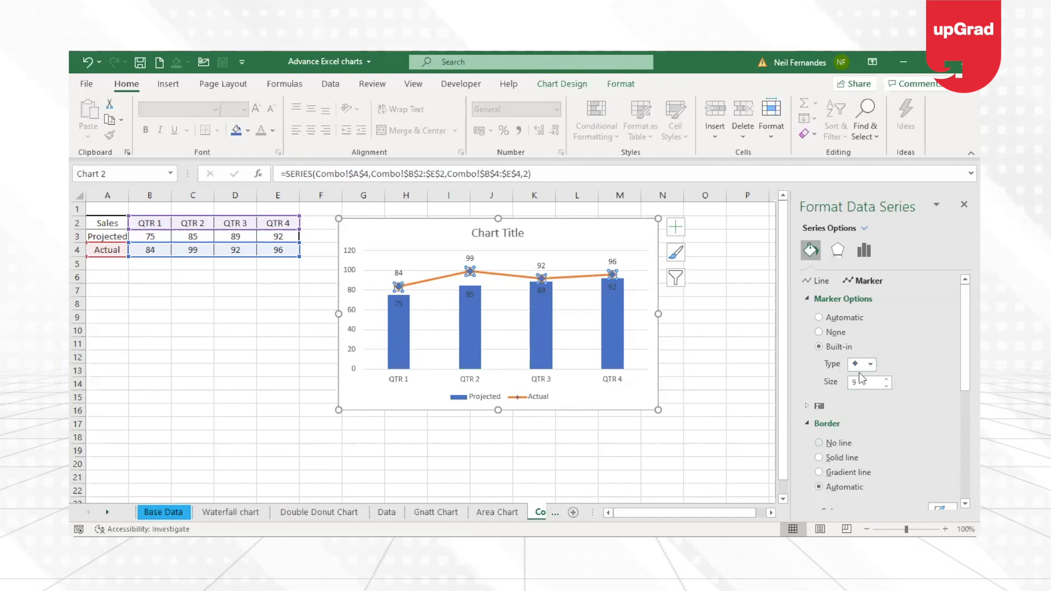
click(819, 443)
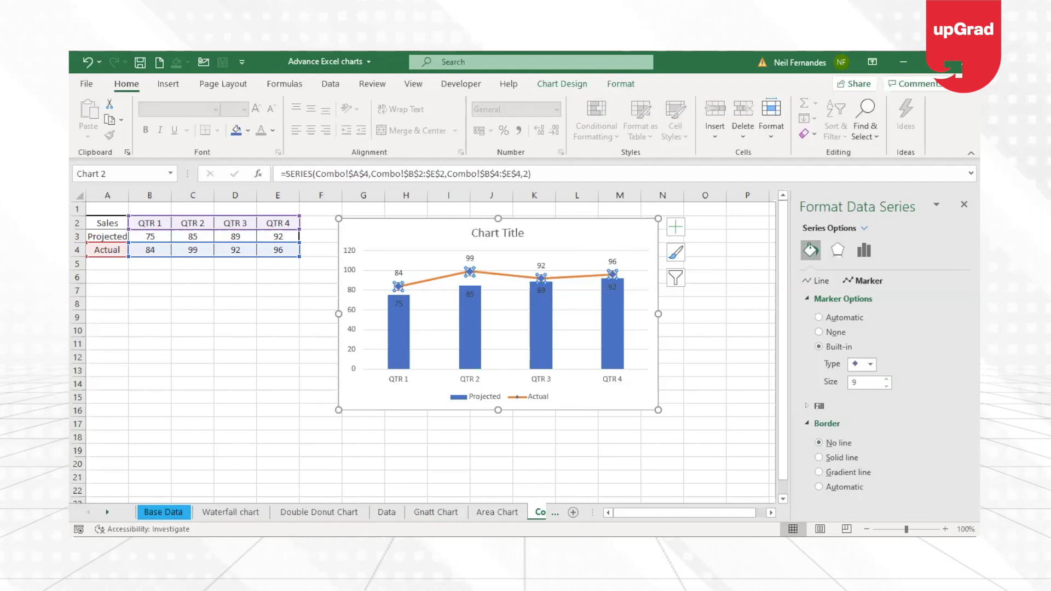
click(820, 457)
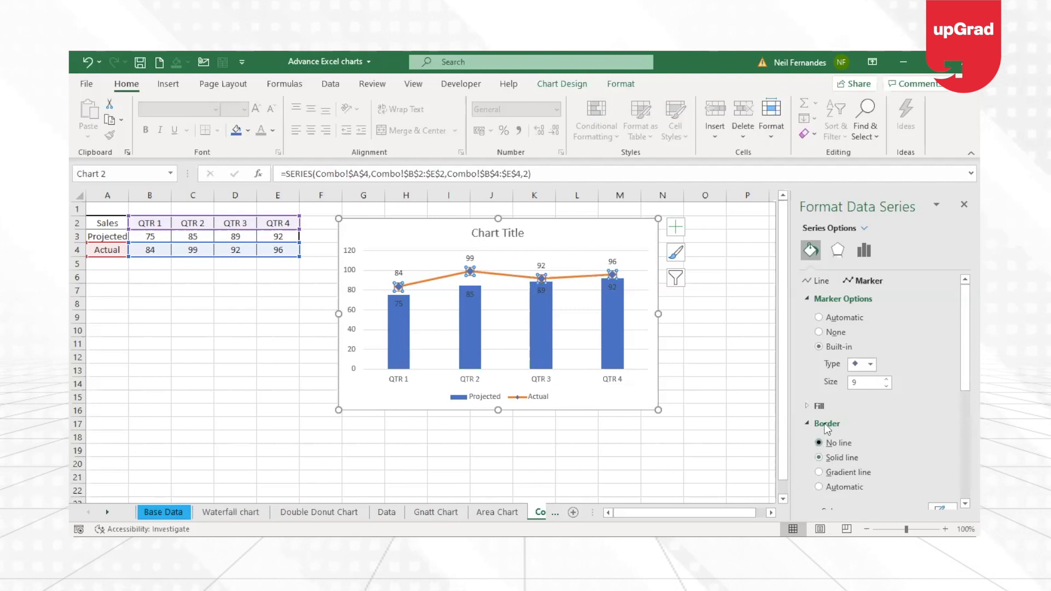
- Change the Actual series' solid marker fill to the theme orange that matches its line
click(811, 411)
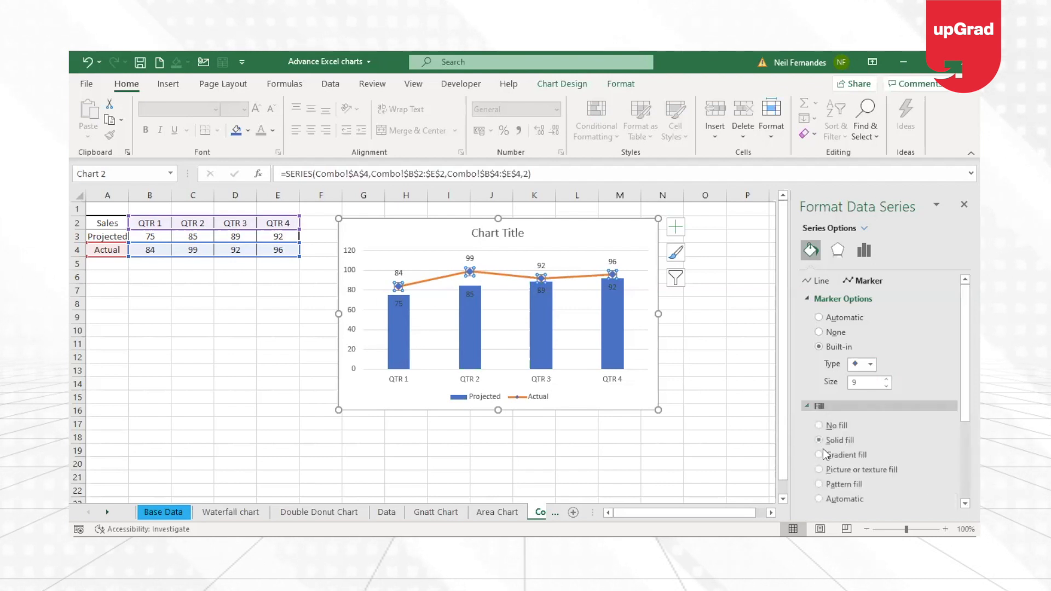
scroll(886, 383, down, 3)
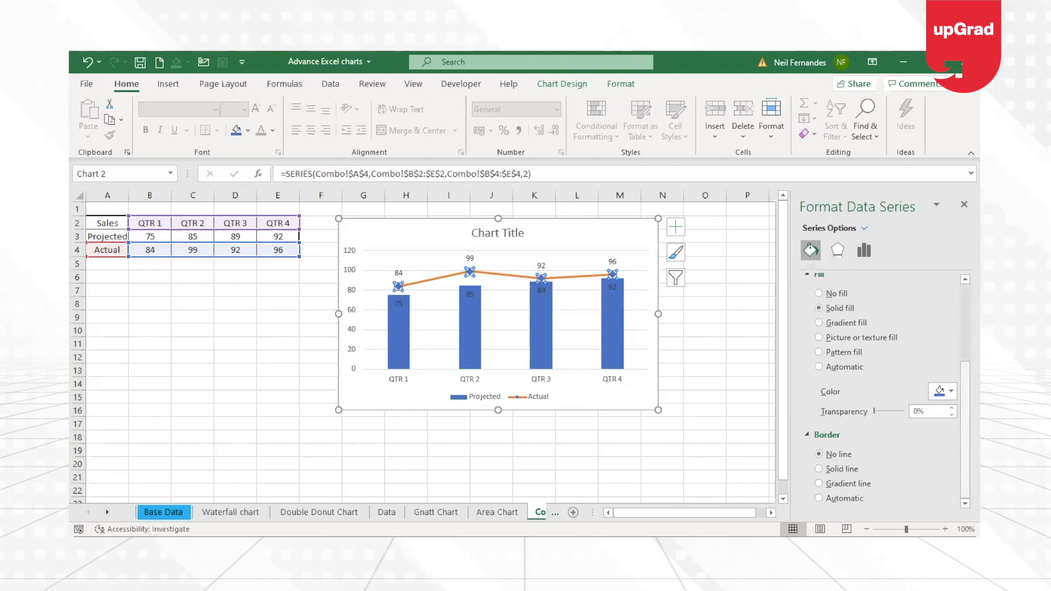
click(942, 393)
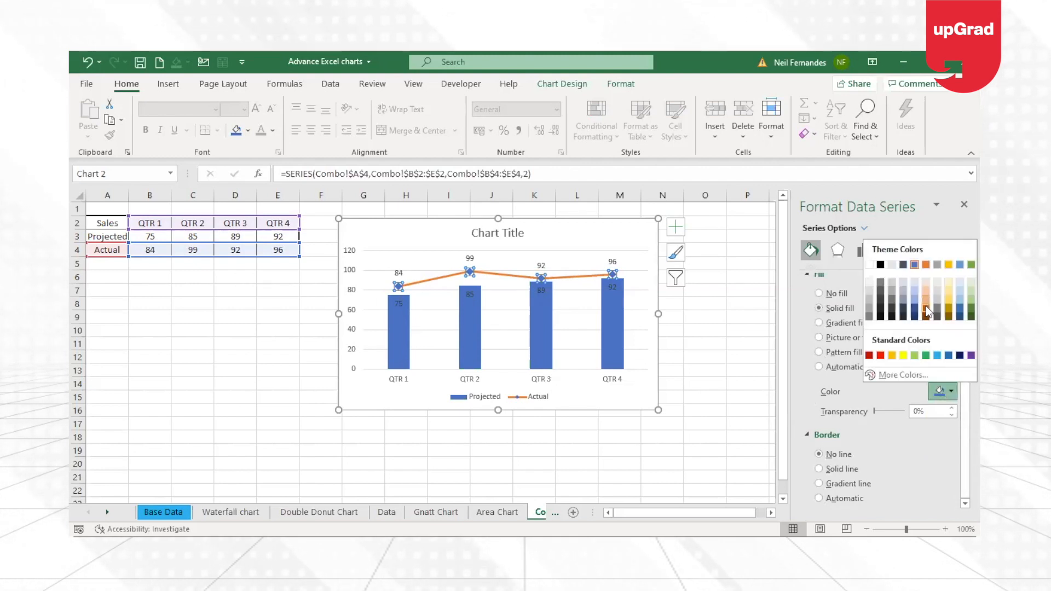
click(926, 265)
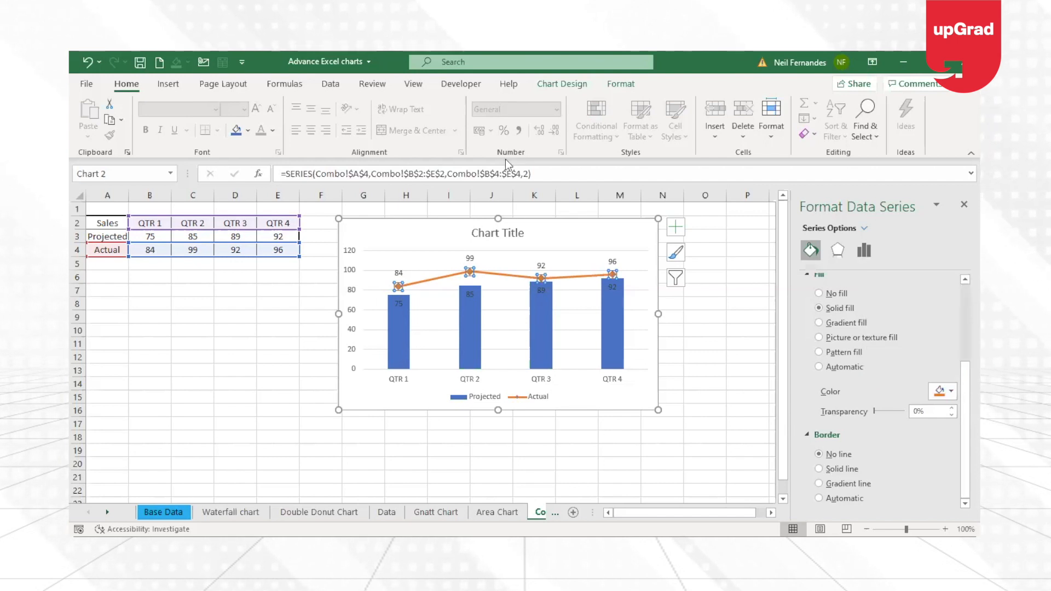
click(705, 356)
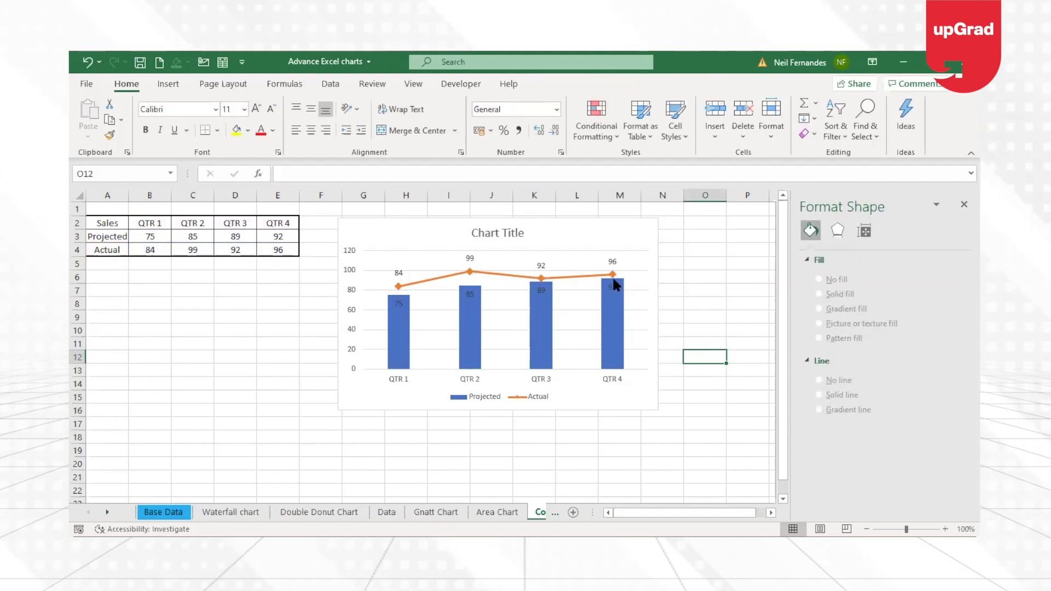
mouse_move(615, 284)
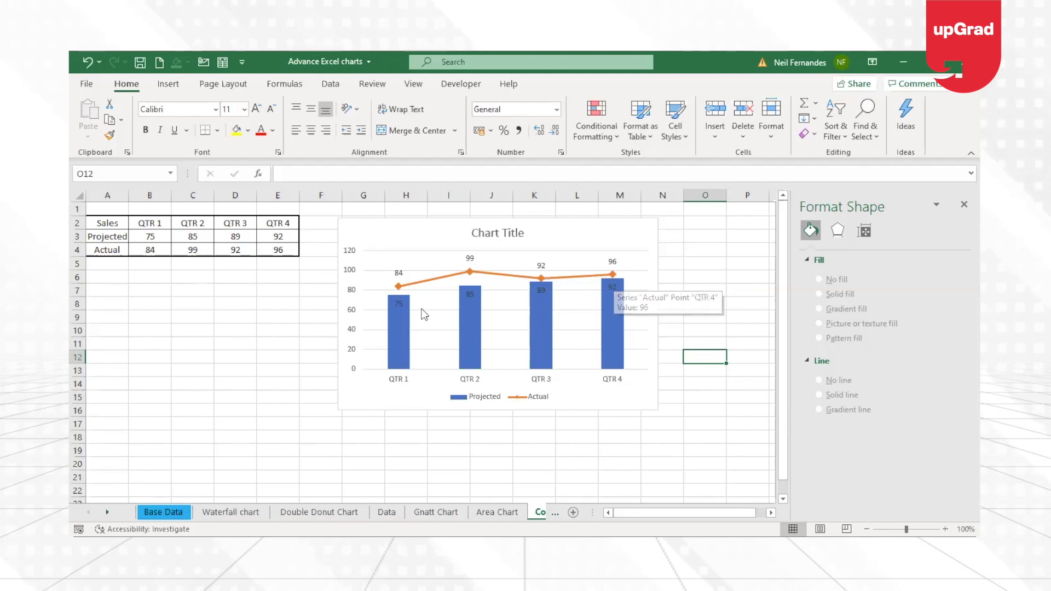
click(499, 233)
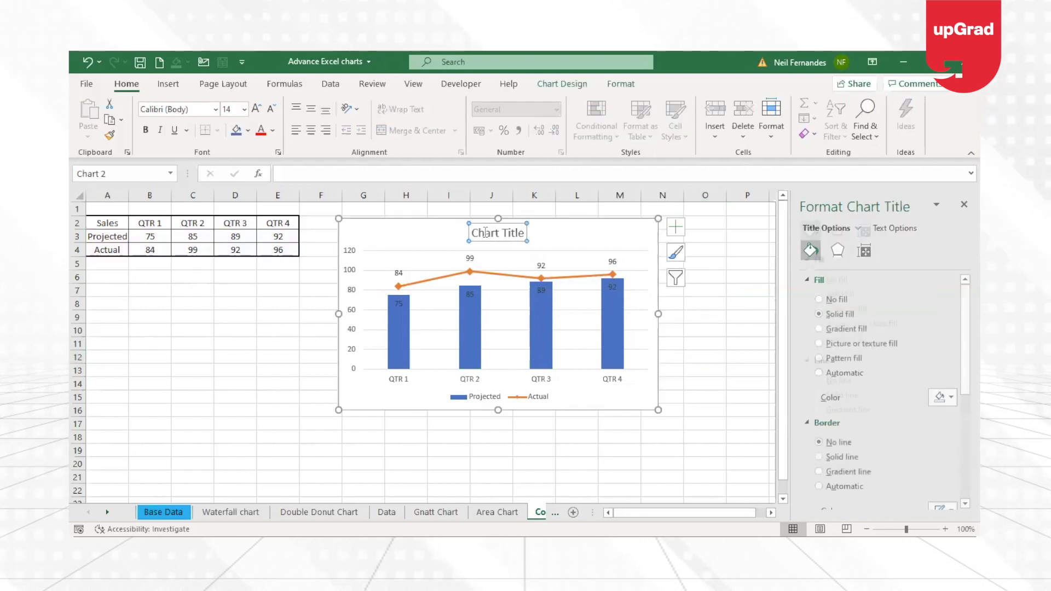
drag(474, 232, 528, 234)
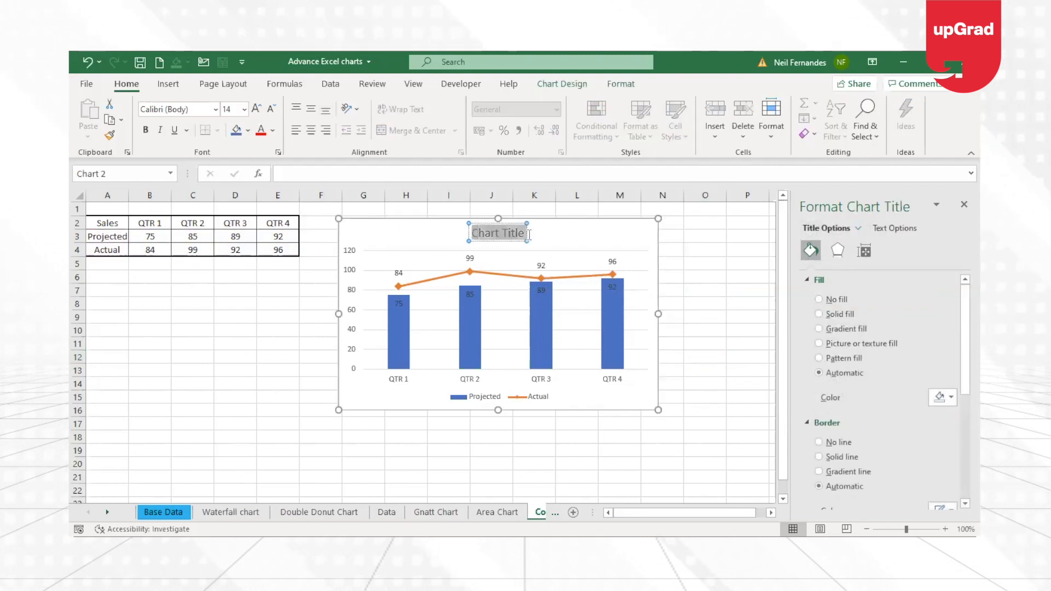
click(689, 236)
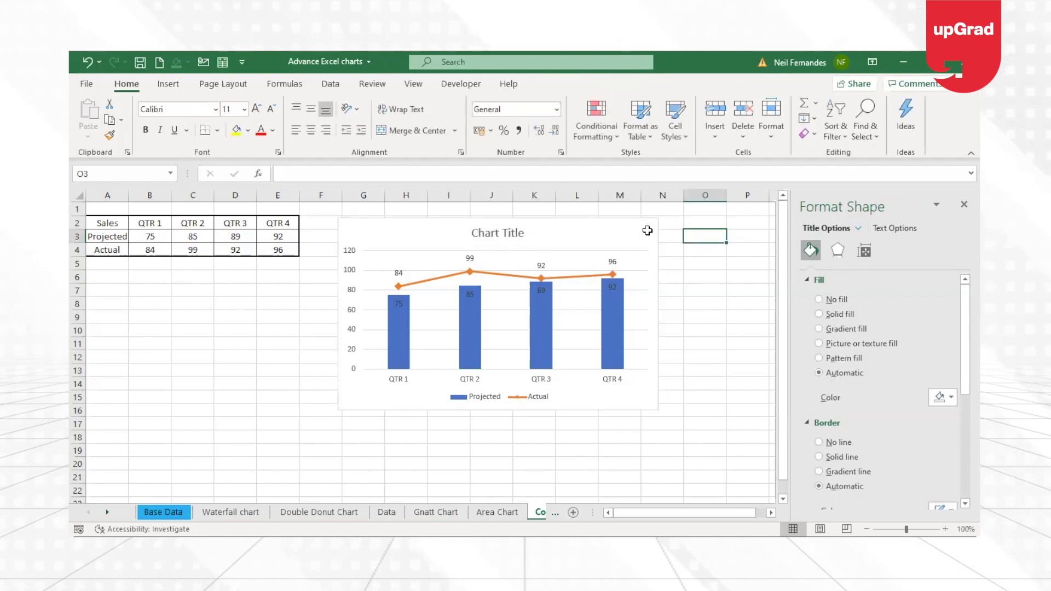
click(645, 232)
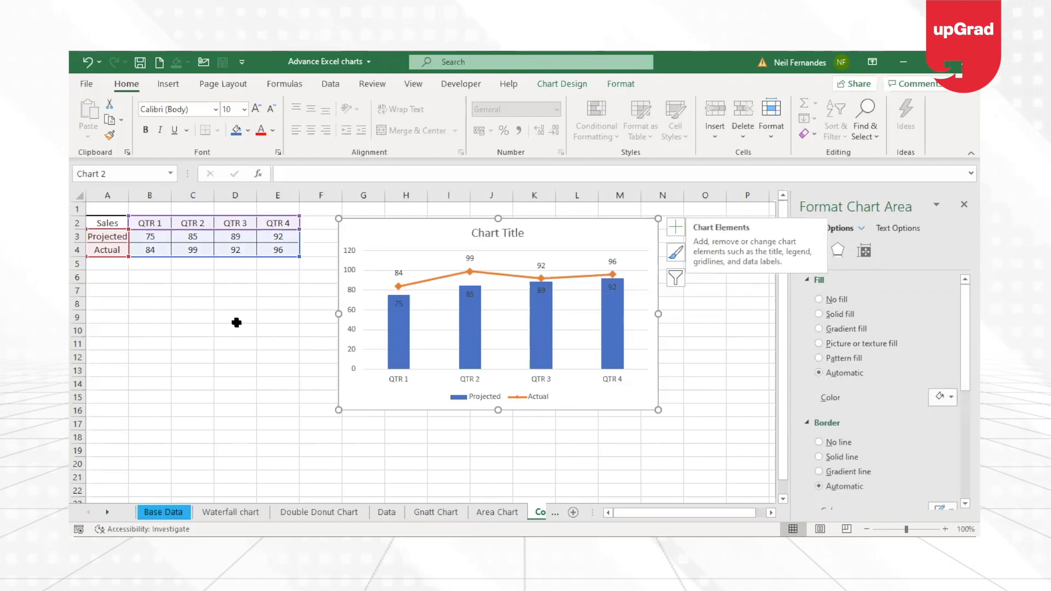
click(353, 293)
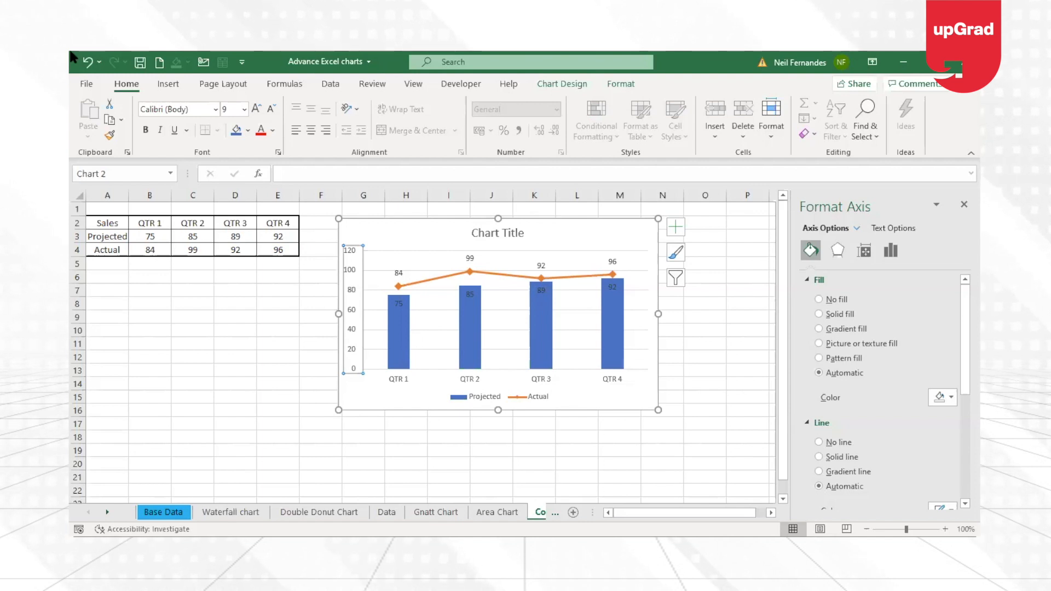
- Examine the chart types available for the Projected series in a new Combo chart based on the quarterly sales table
click(180, 238)
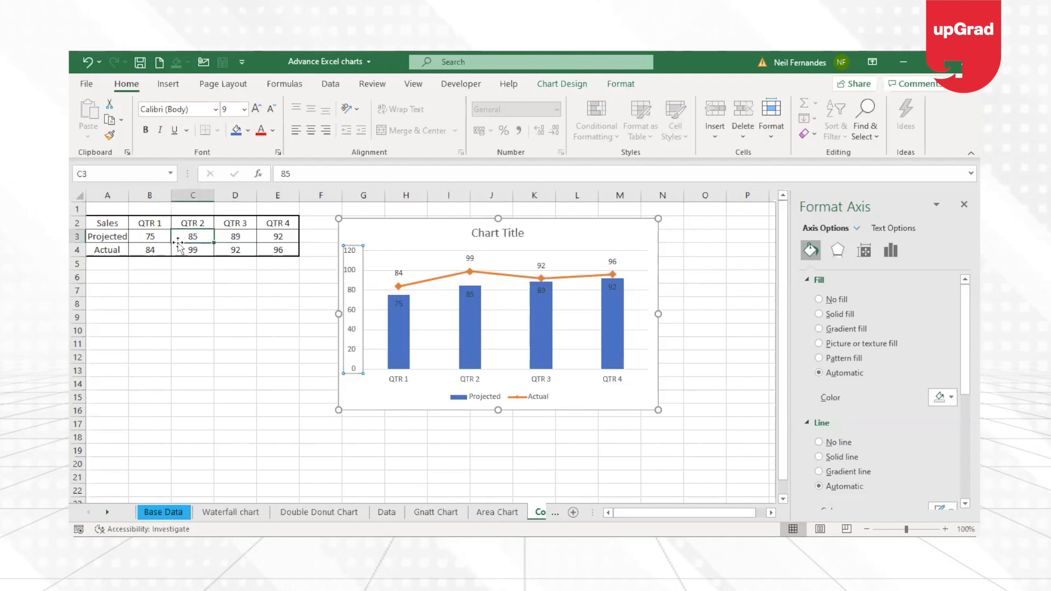
click(168, 84)
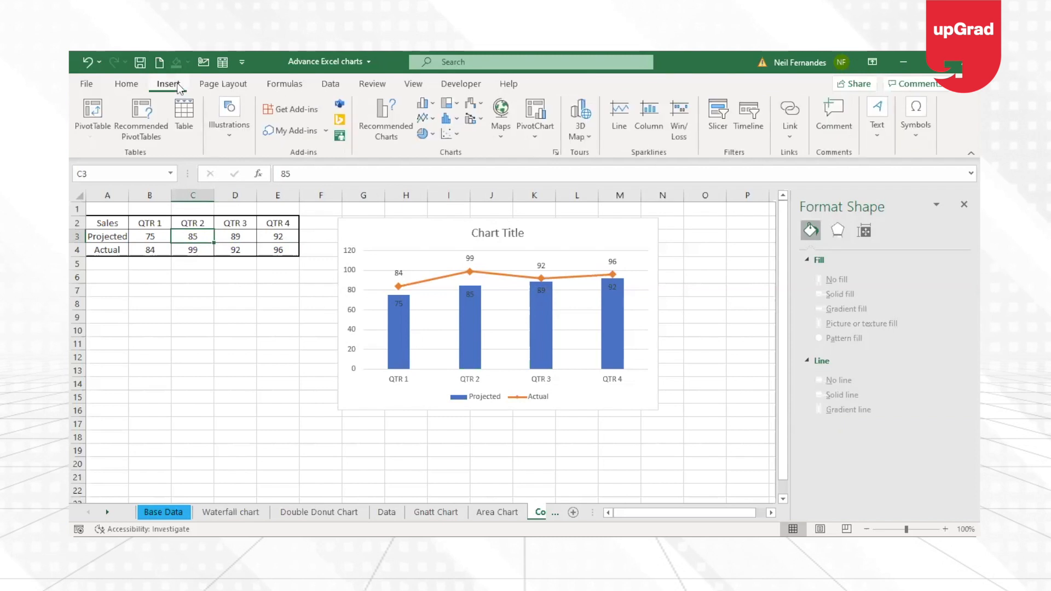
click(387, 116)
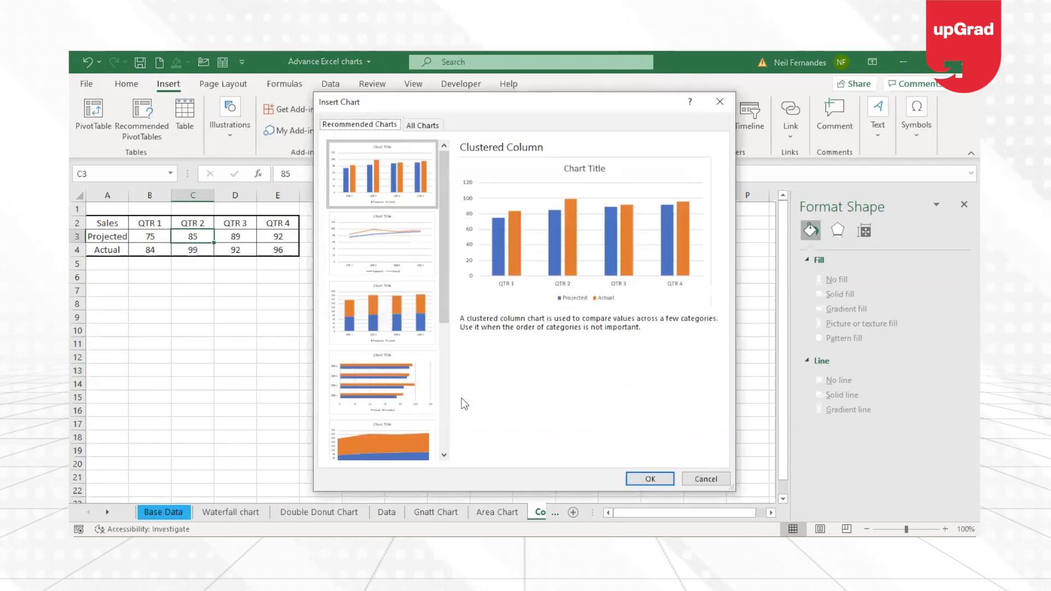
click(420, 125)
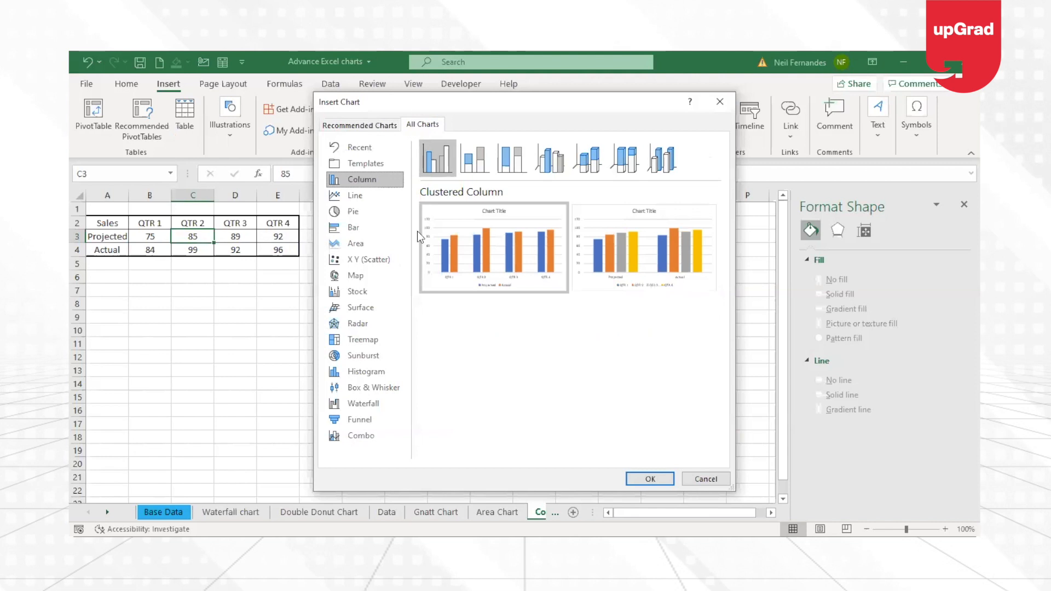
click(381, 437)
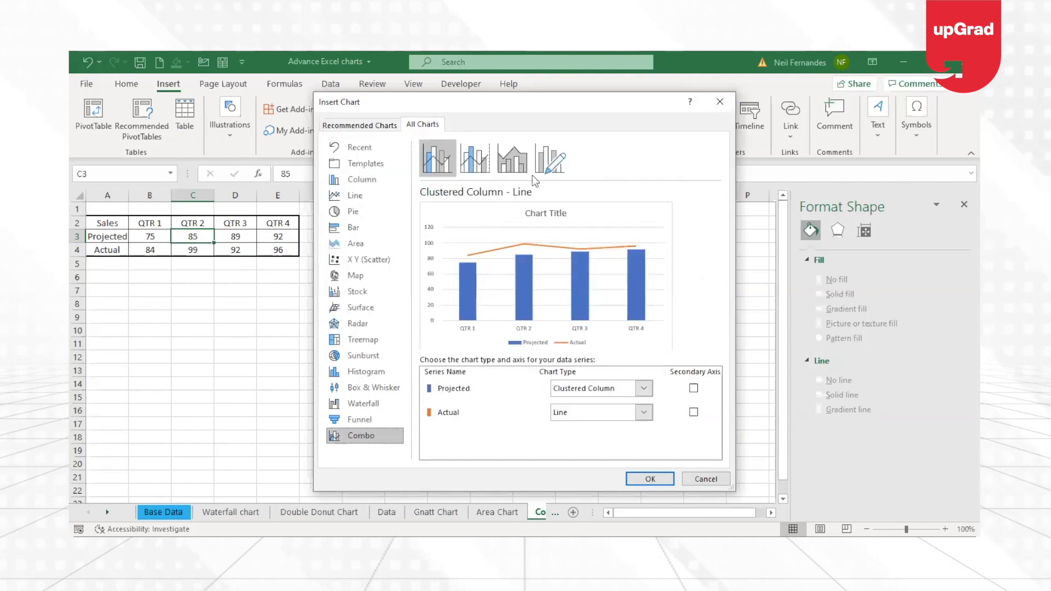
click(617, 388)
drag(706, 135, 722, 316)
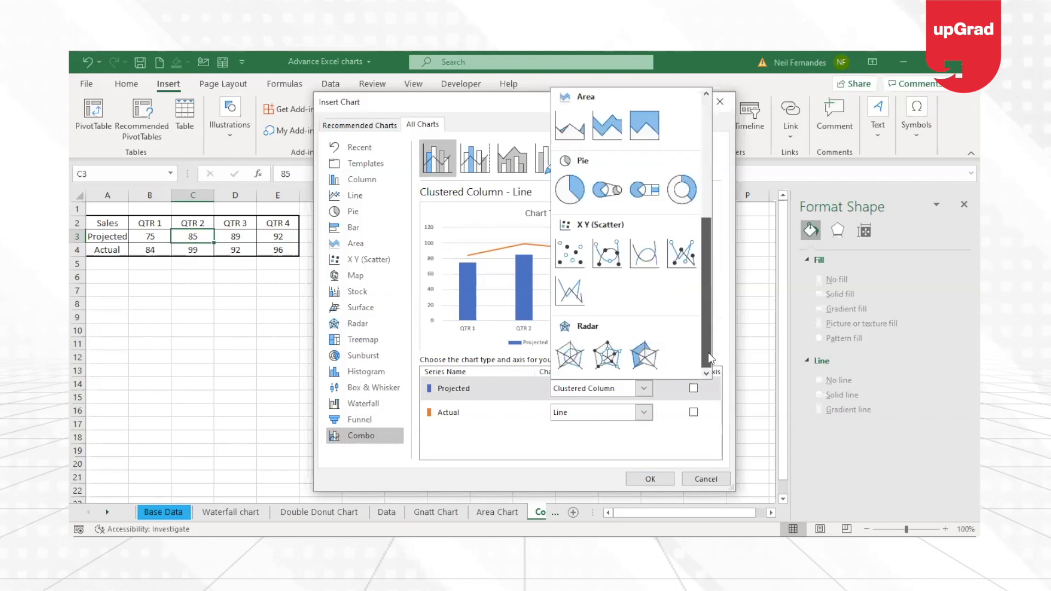
drag(706, 230, 707, 102)
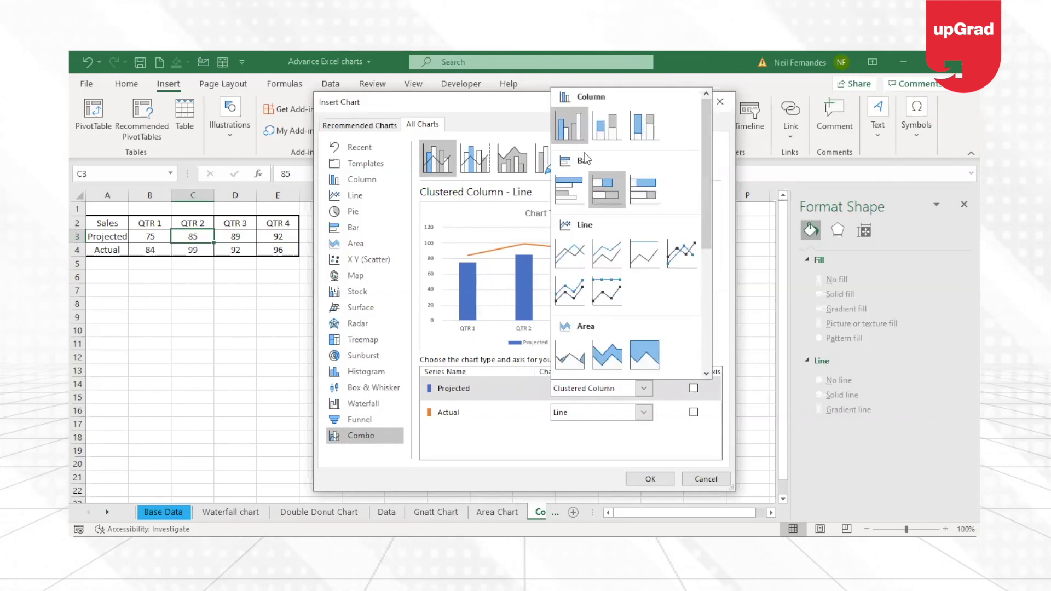
mouse_move(706, 175)
mouse_down()
mouse_move(707, 296)
mouse_move(709, 185)
mouse_up()
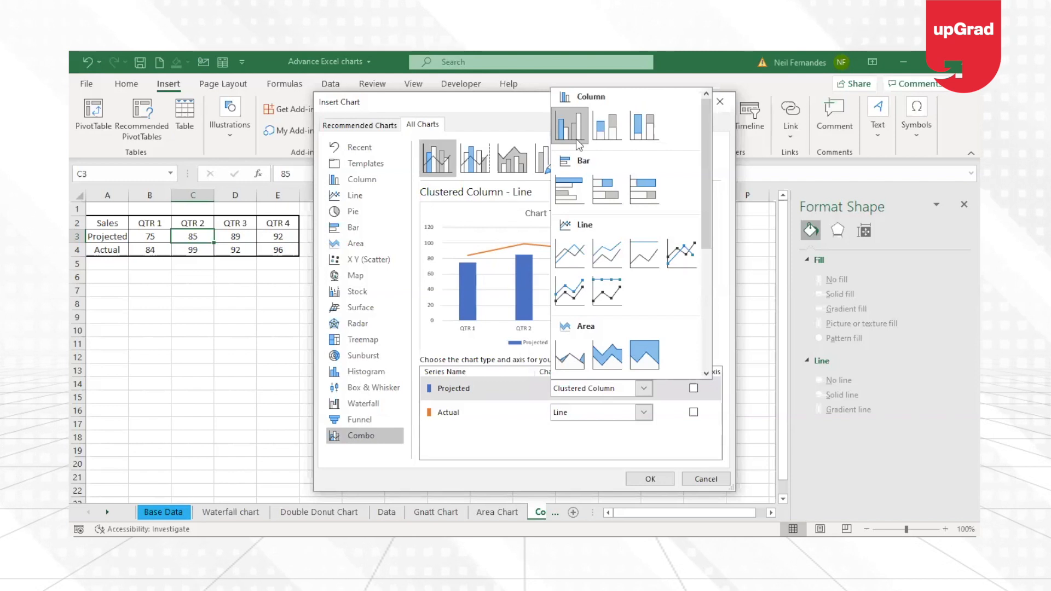
scroll(580, 148, down, 3)
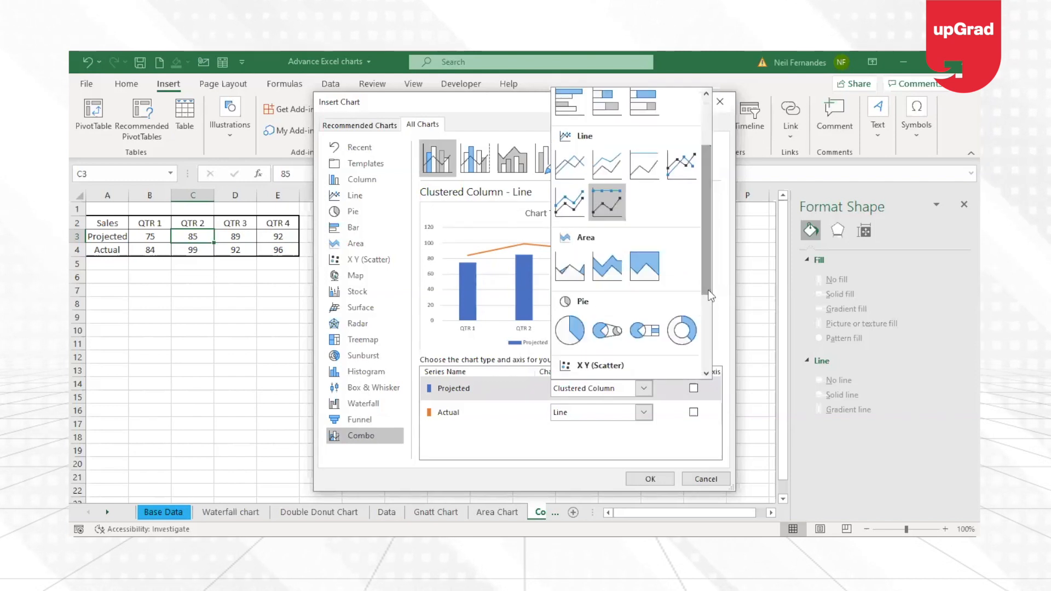